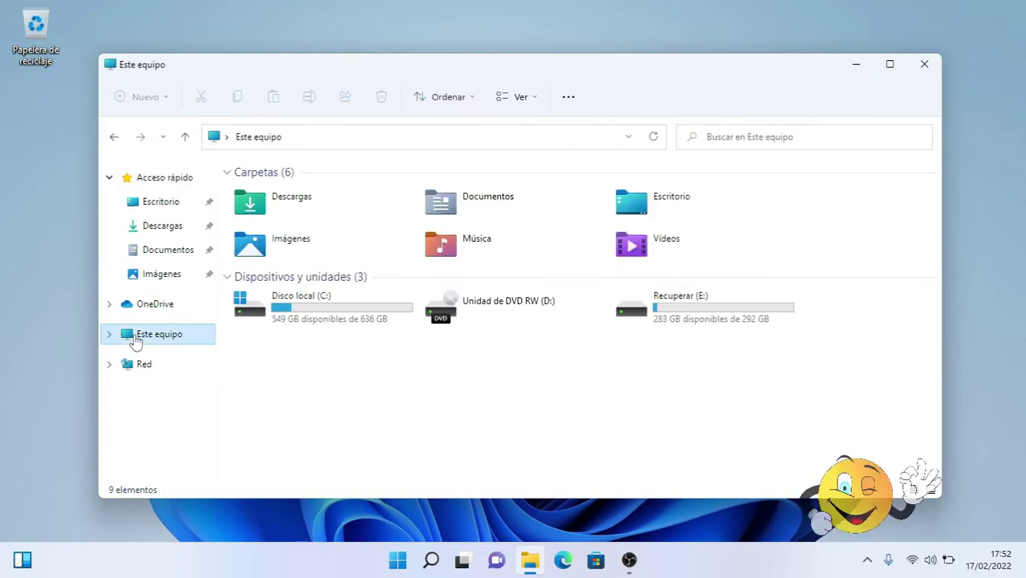
# - Open Disco local (C:) and then its Usuarios folder to view the user profiles
pyautogui.click(321, 311)
pyautogui.doubleClick(321, 312)
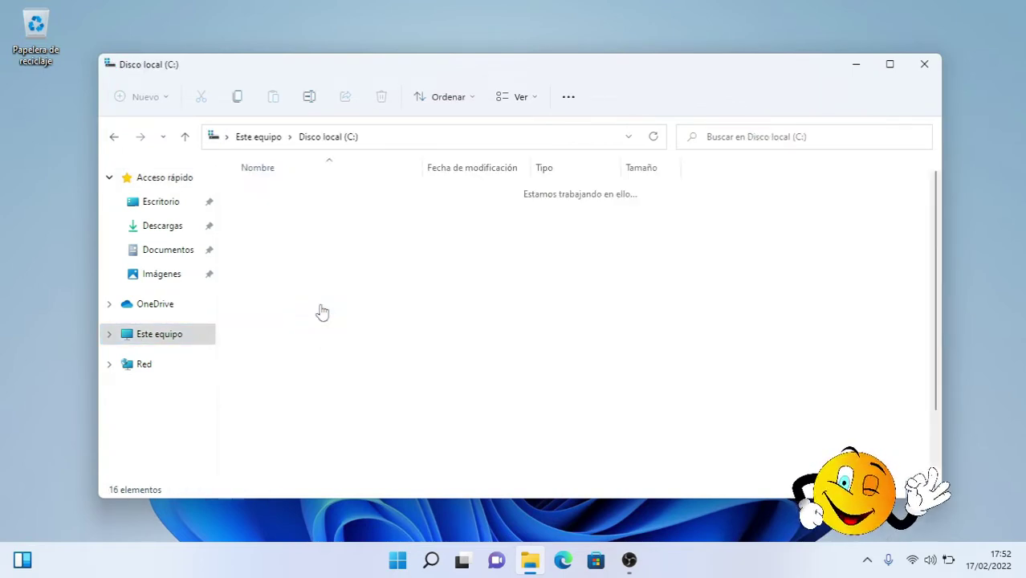
pyautogui.click(320, 309)
pyautogui.doubleClick(259, 409)
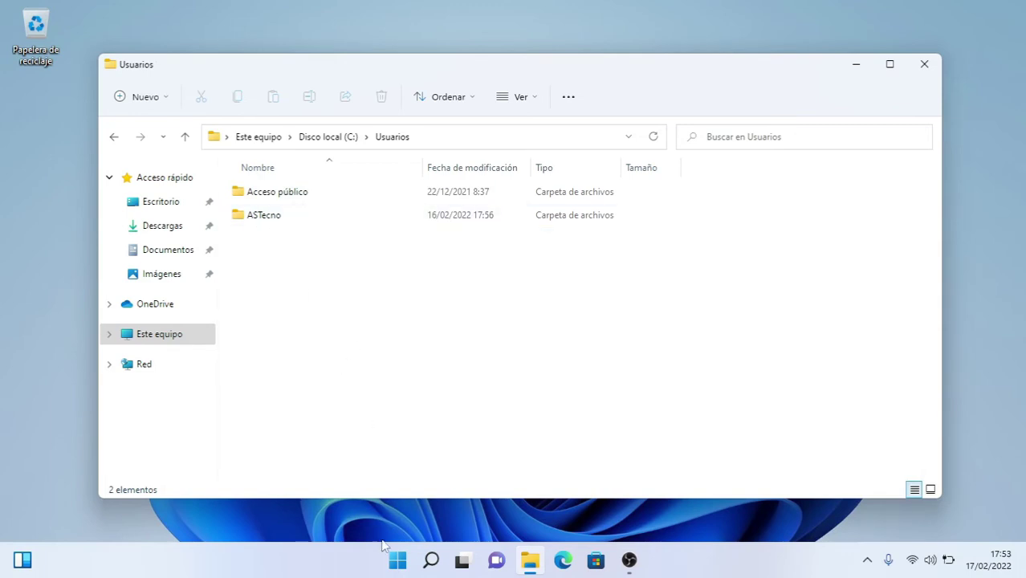
# - Check the signed-in account in the Start menu, then close the Usuarios window
pyautogui.click(397, 560)
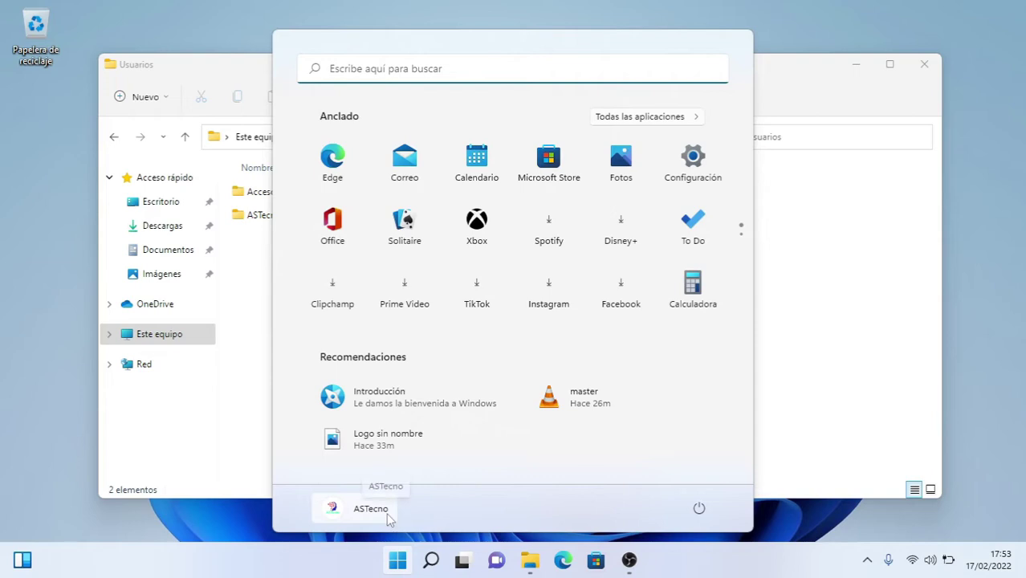
pyautogui.click(813, 345)
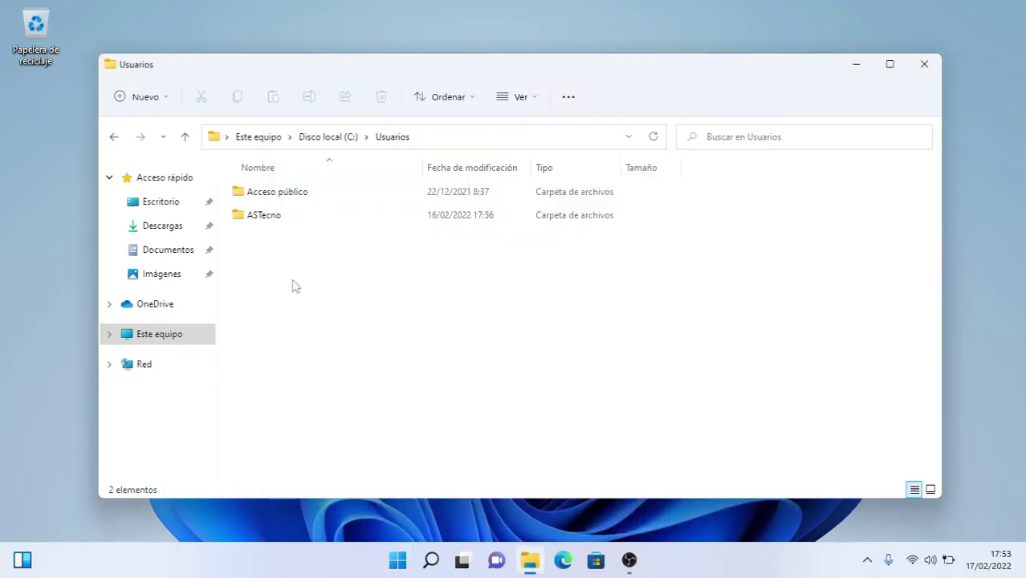
pyautogui.click(922, 66)
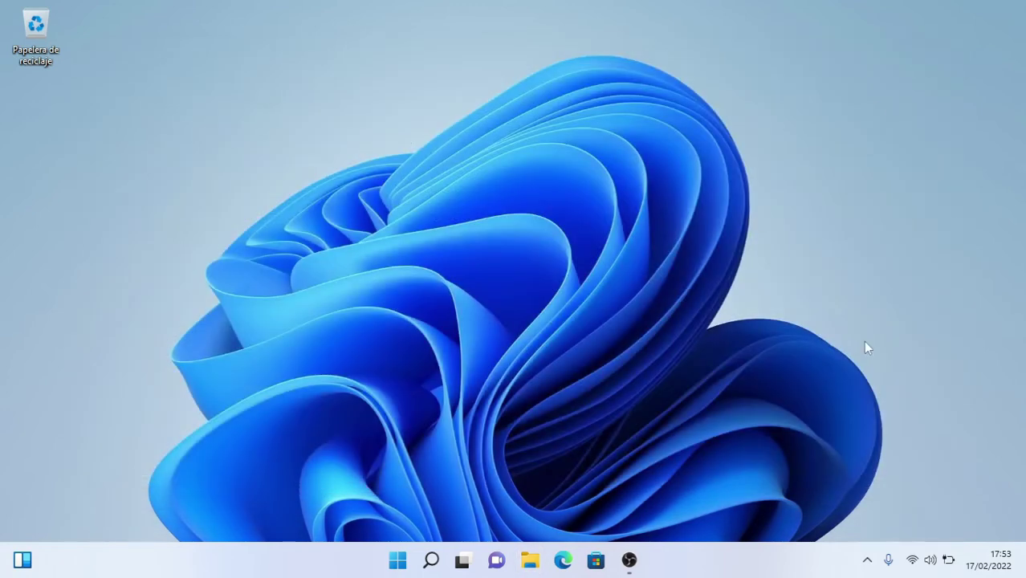
# - Go to Cuentas > Familia y otros usuarios in Settings and start adding another user
pyautogui.click(397, 560)
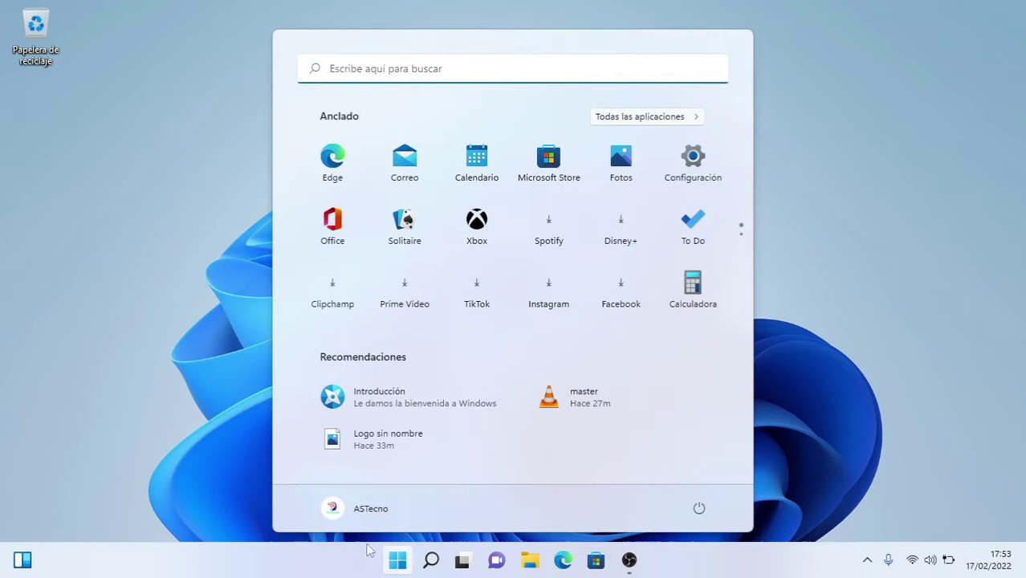
pyautogui.click(356, 518)
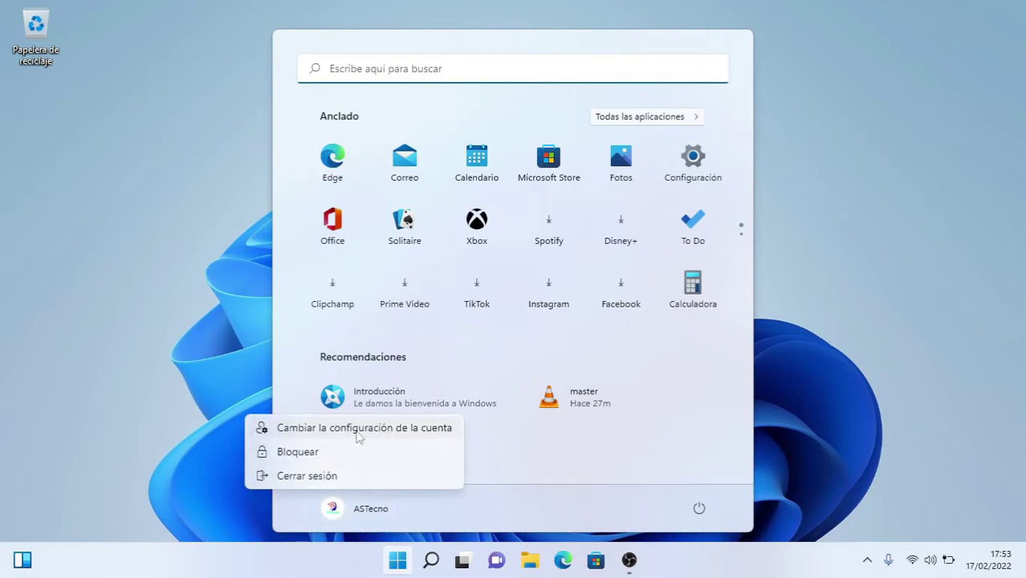
pyautogui.click(298, 434)
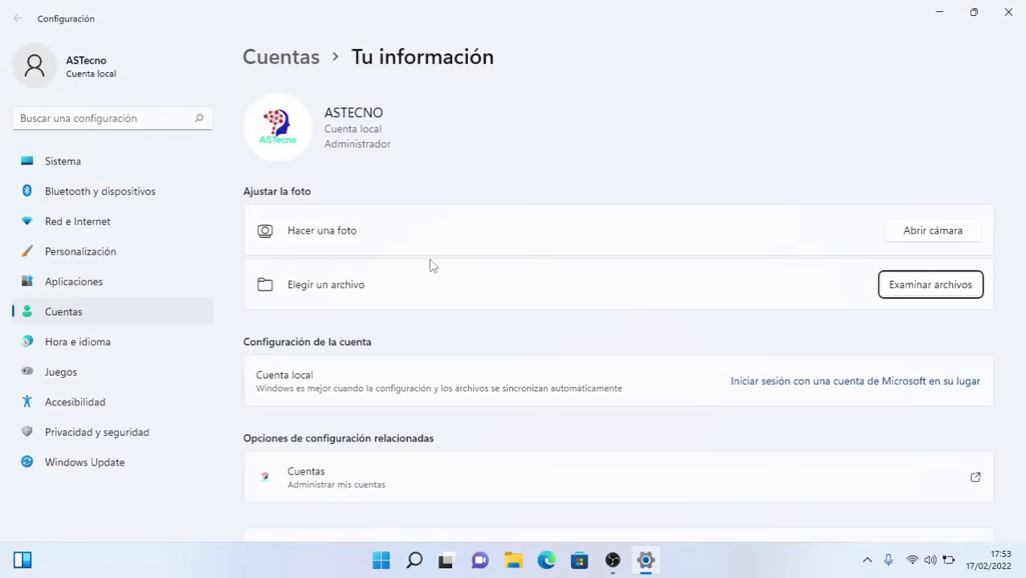
pyautogui.click(71, 313)
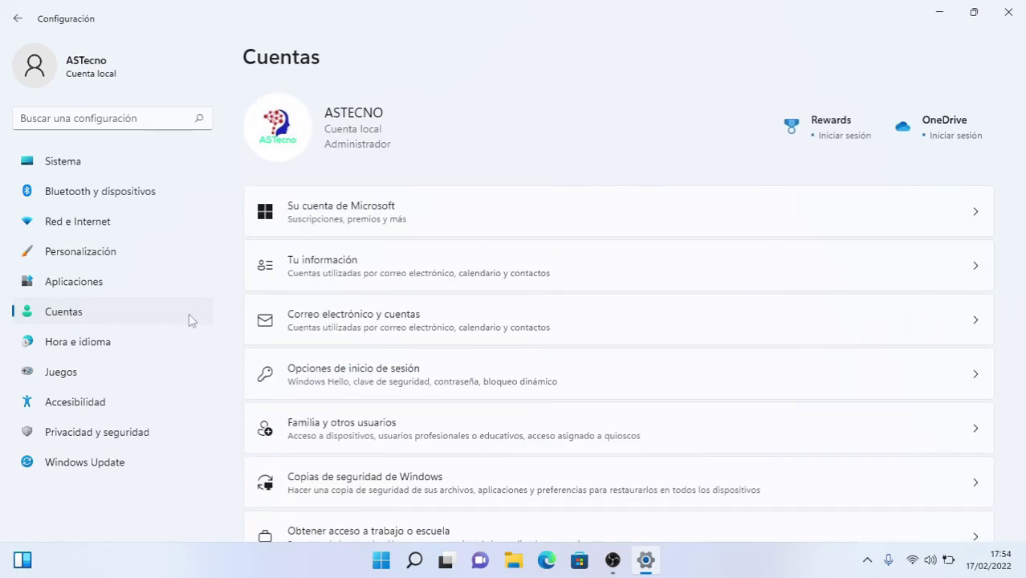
pyautogui.click(376, 437)
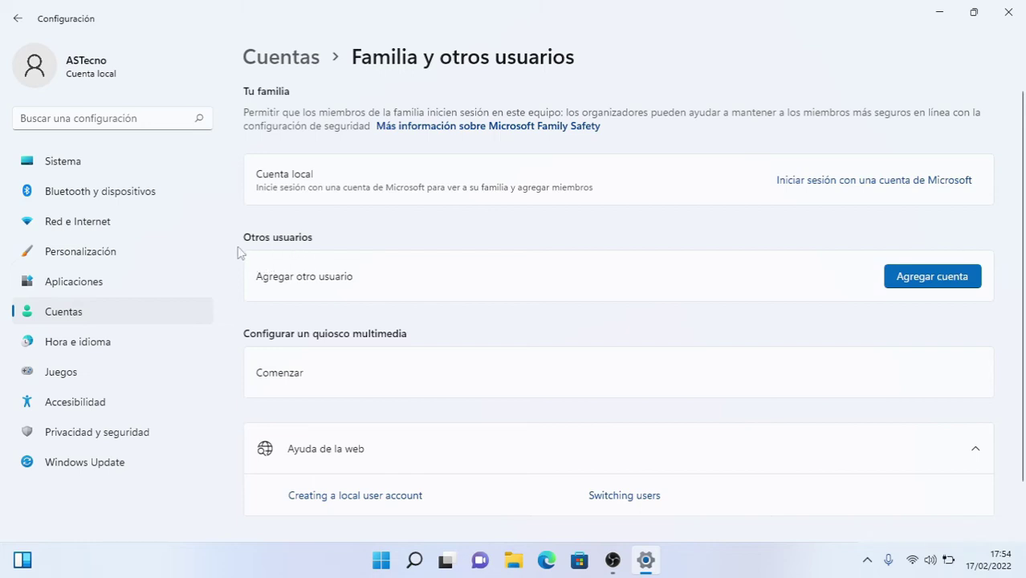
pyautogui.click(925, 281)
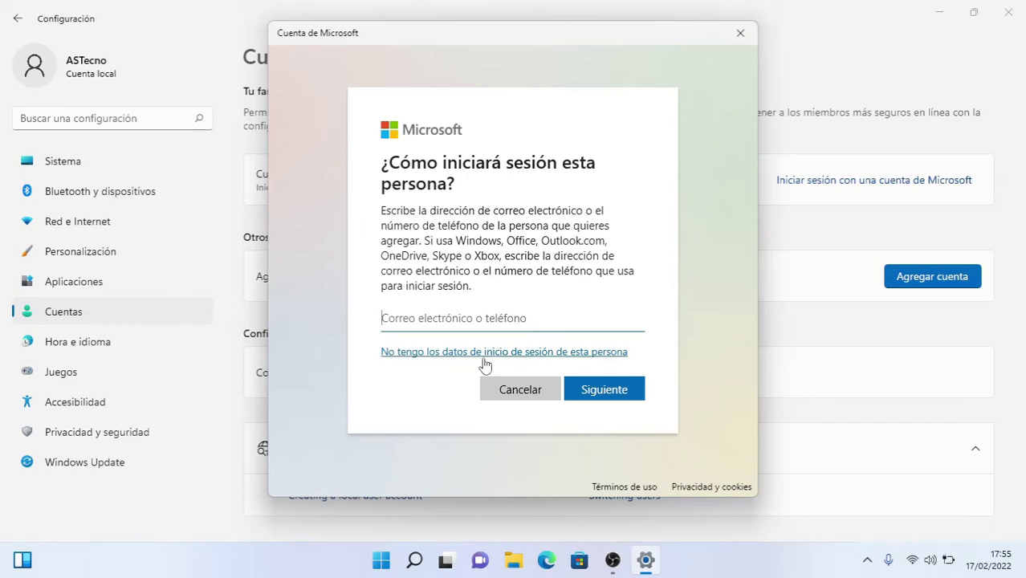
# - Choose to add a local user without a Microsoft account and begin typing the user name
pyautogui.click(391, 353)
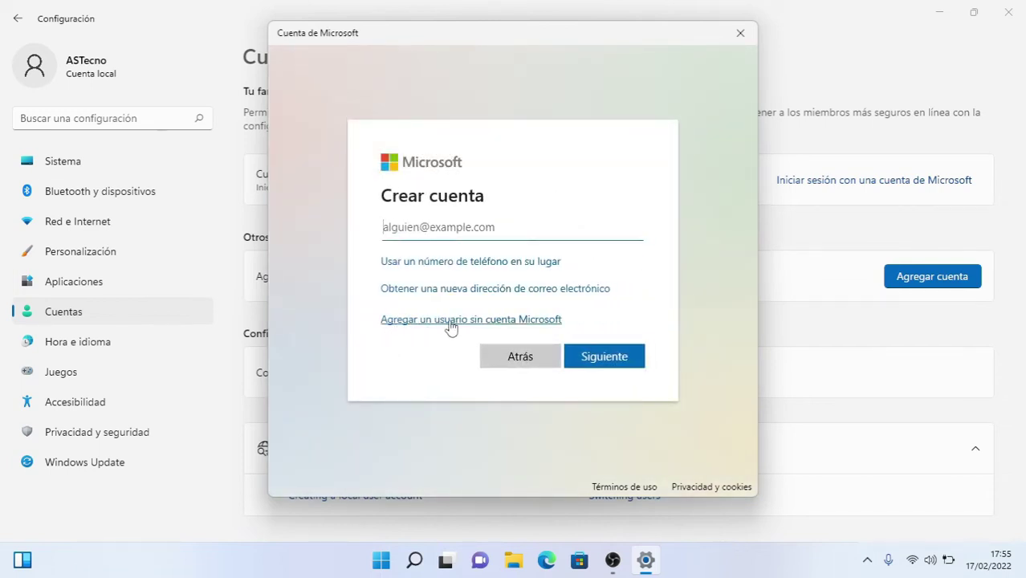
pyautogui.click(400, 319)
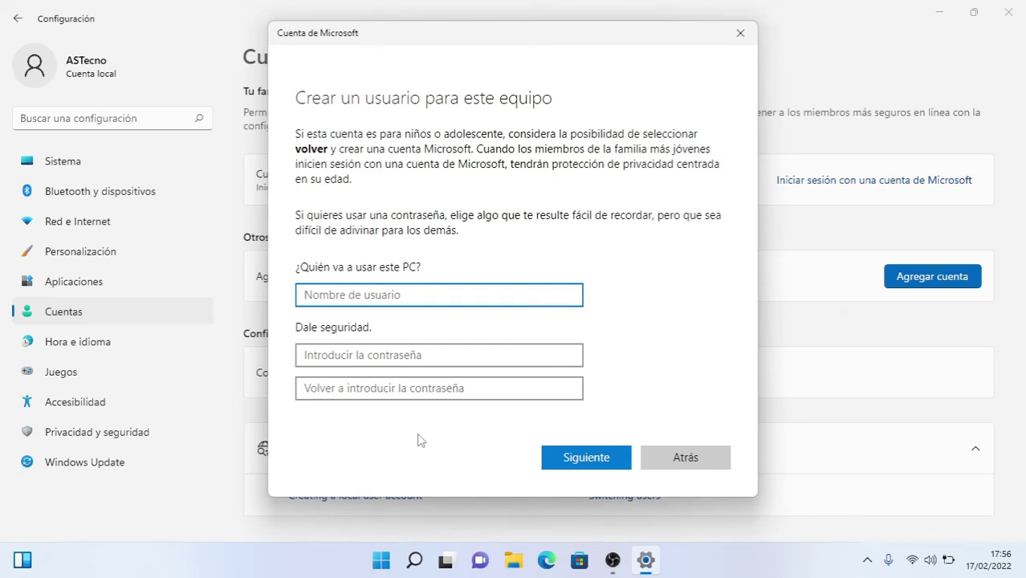
pyautogui.write('Rubén')
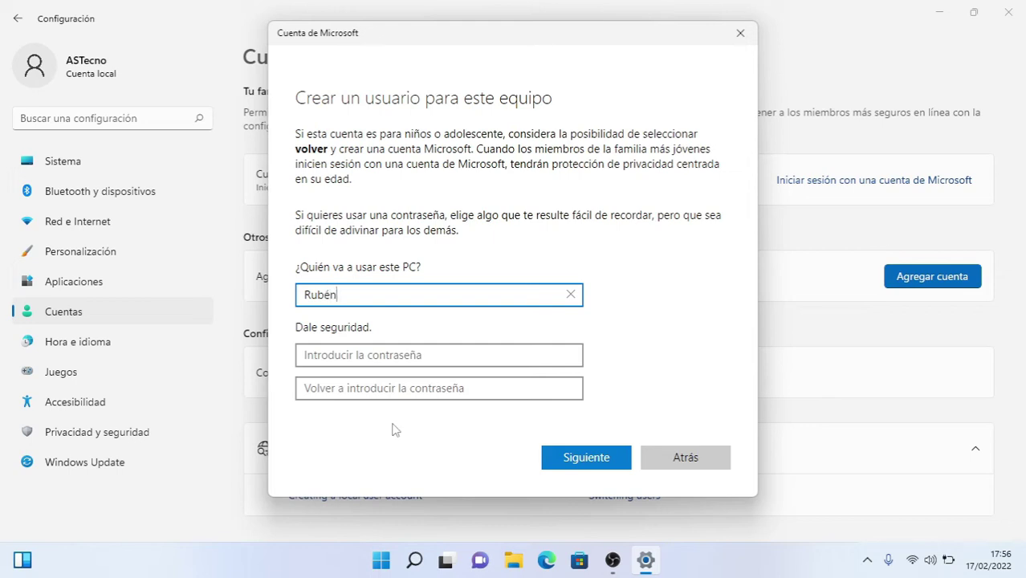
# - Enter the new account's password and confirm it
pyautogui.click(344, 358)
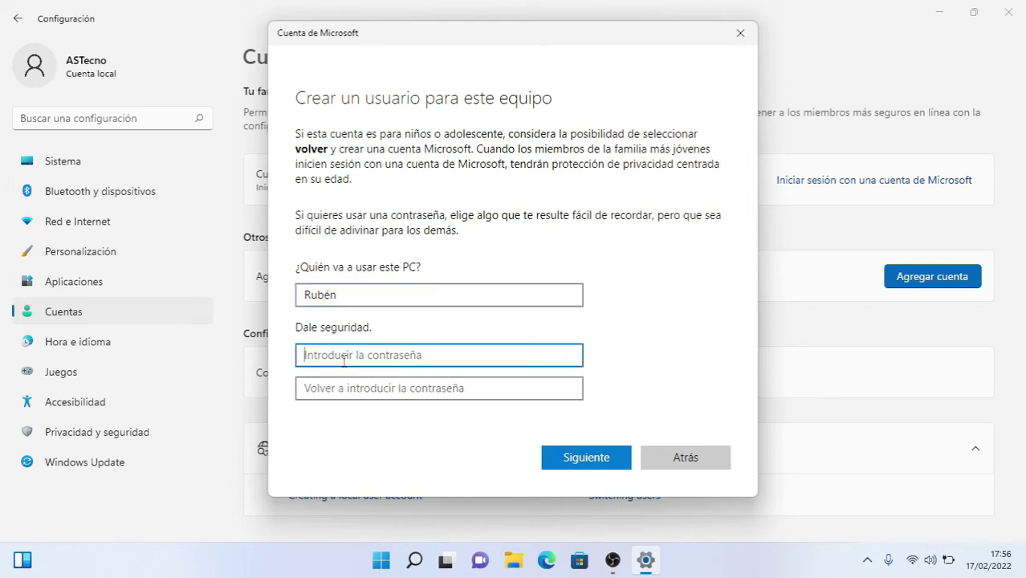
pyautogui.write('1')
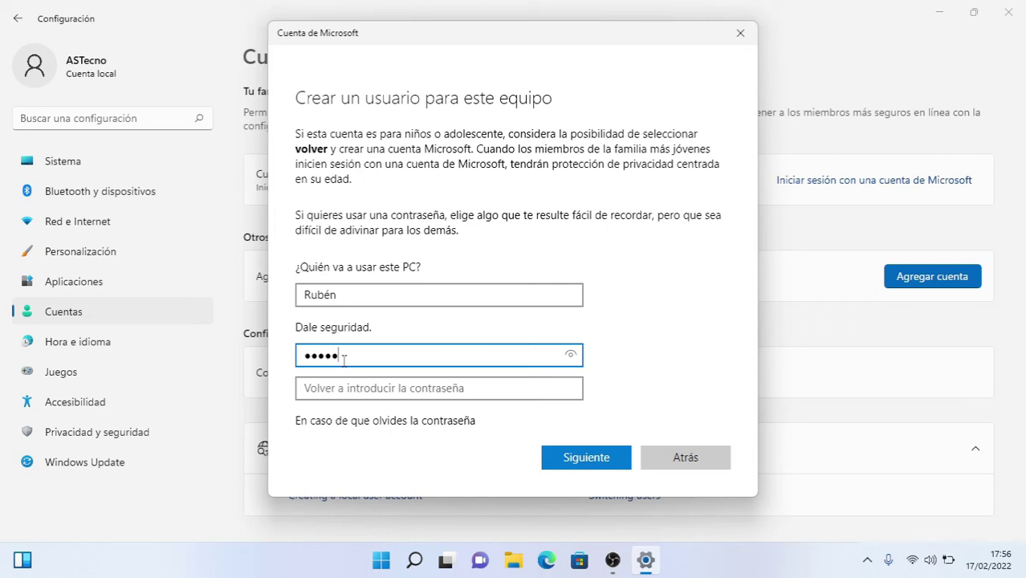
pyautogui.click(336, 389)
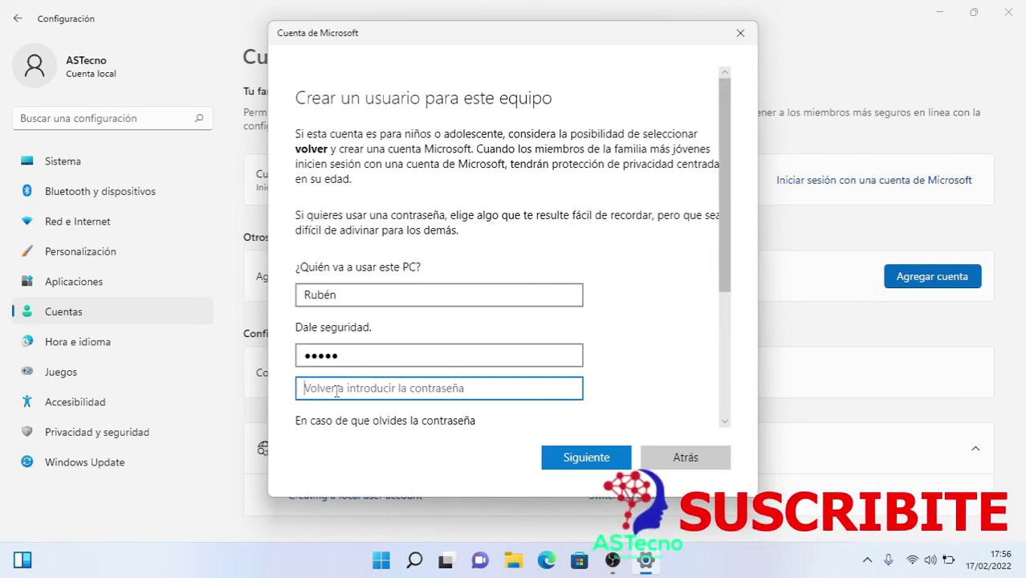
pyautogui.write('12')
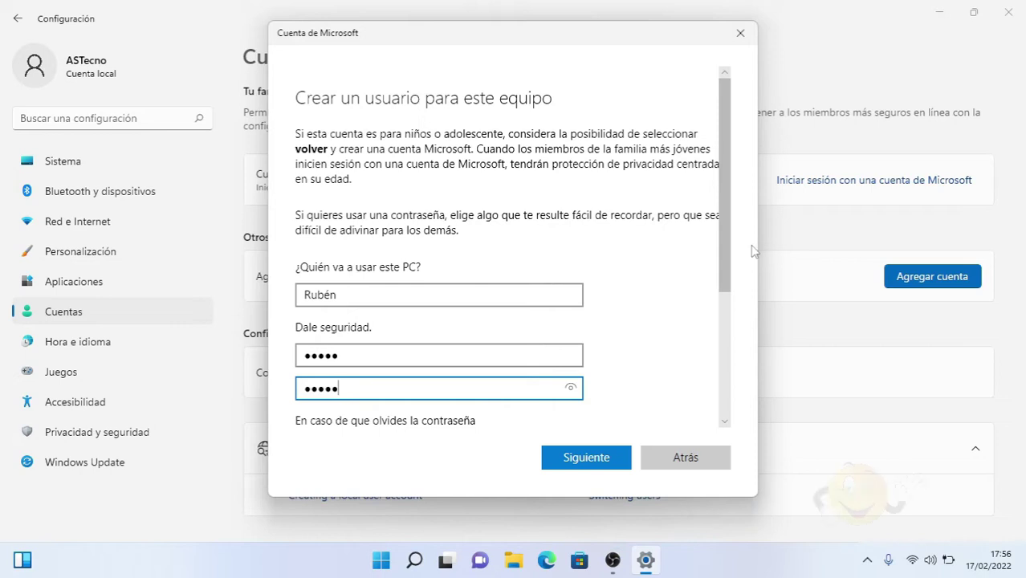
# - Pick the first-pet and birth-city security questions and type an answer for each
pyautogui.moveTo(720, 273); pyautogui.dragTo(722, 381)
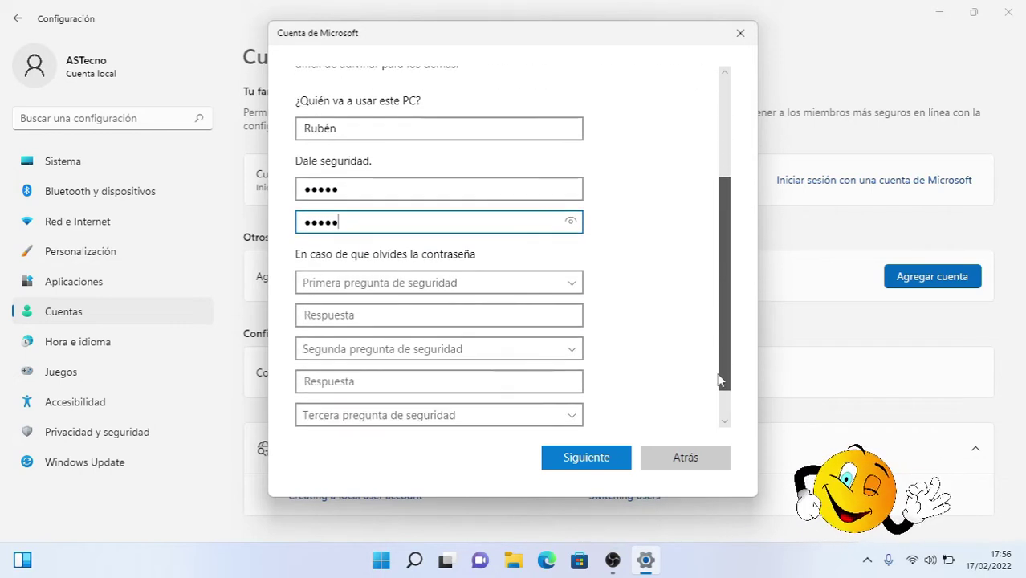
pyautogui.click(378, 289)
pyautogui.click(376, 299)
pyautogui.click(343, 317)
pyautogui.write('**')
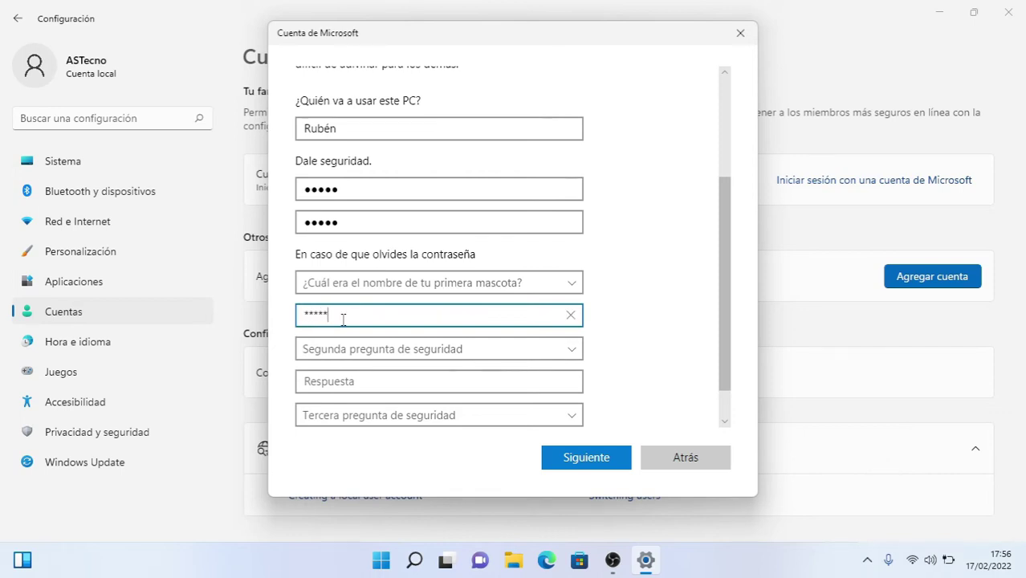
pyautogui.write('*****')
pyautogui.click(346, 353)
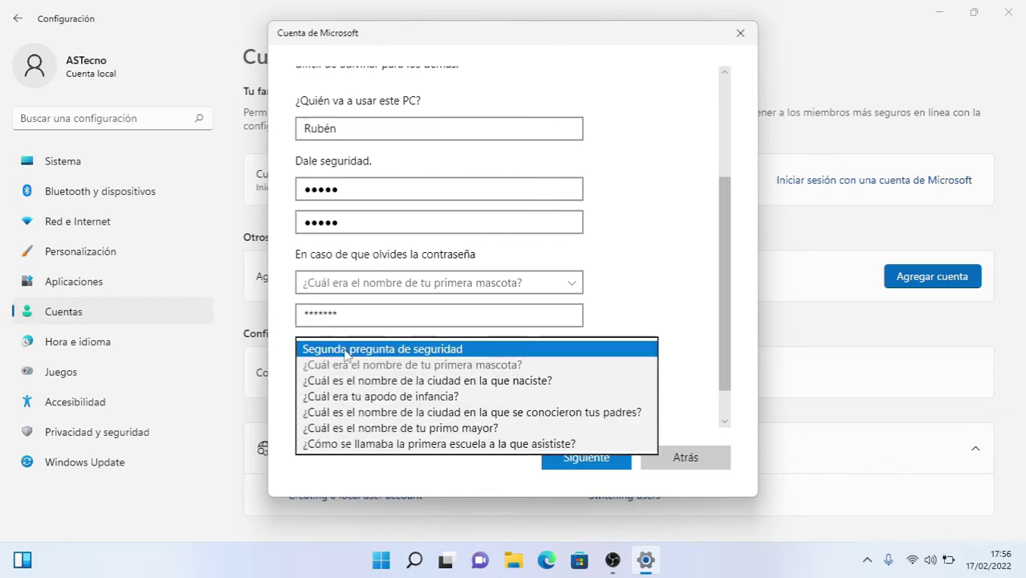
pyautogui.click(341, 384)
pyautogui.click(321, 384)
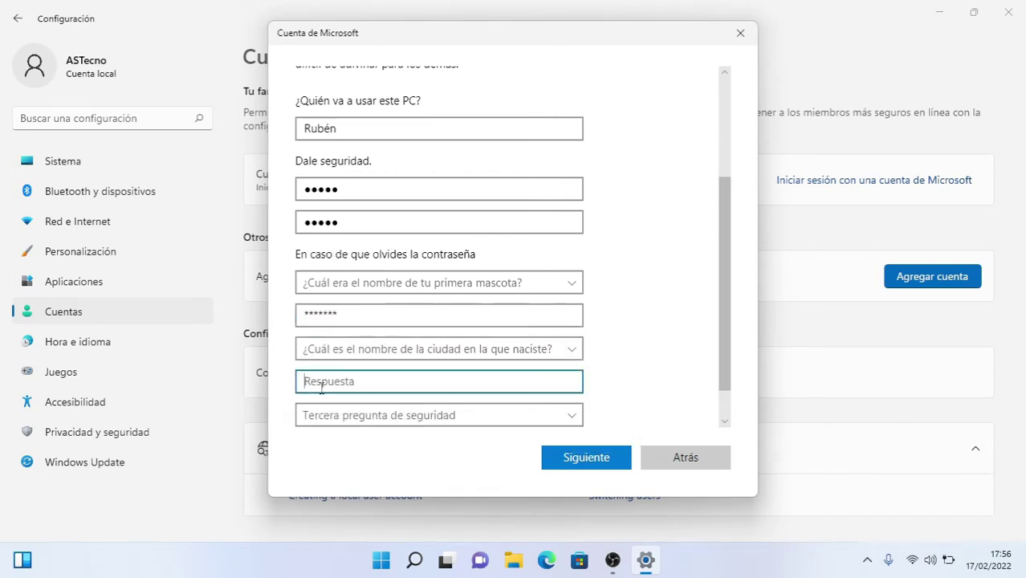
pyautogui.write('********')
# - Pick the childhood-nickname question, answer it, and create the local user
pyautogui.click(327, 414)
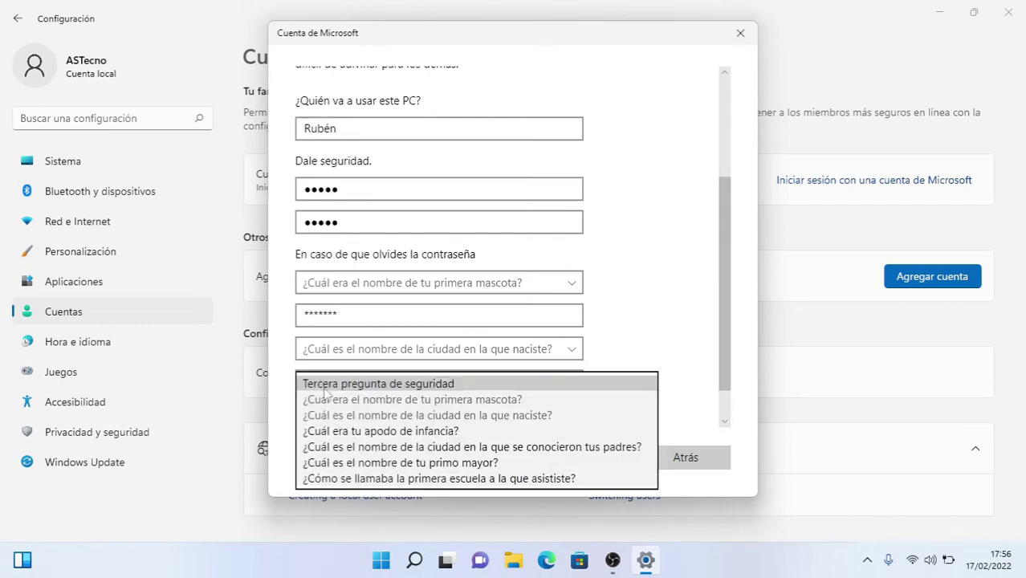
pyautogui.click(340, 431)
pyautogui.click(338, 405)
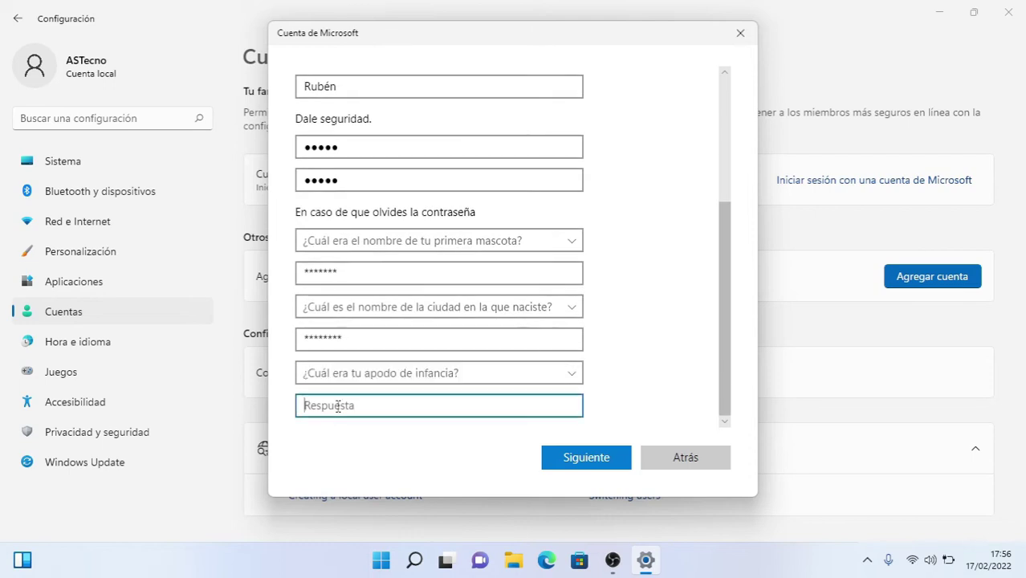
pyautogui.write('********')
pyautogui.click(590, 464)
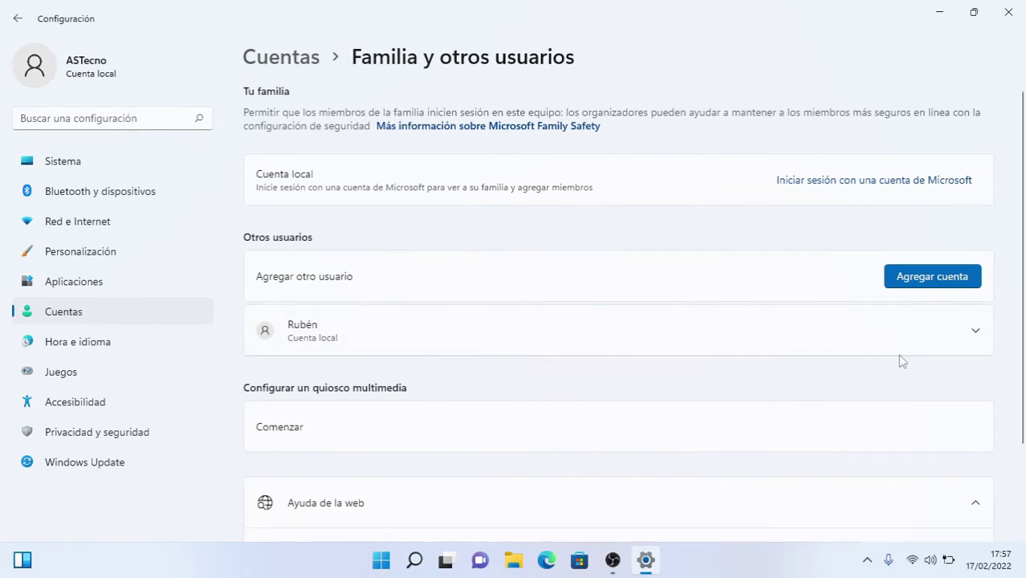
# - Change the new local account's type to Administrador and confirm with Aceptar
pyautogui.click(975, 334)
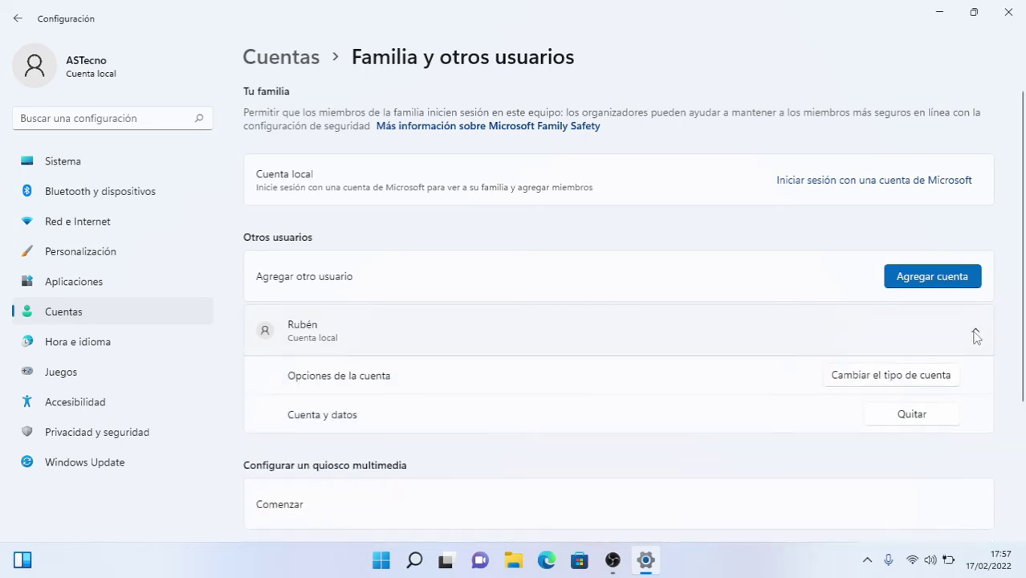
pyautogui.click(881, 384)
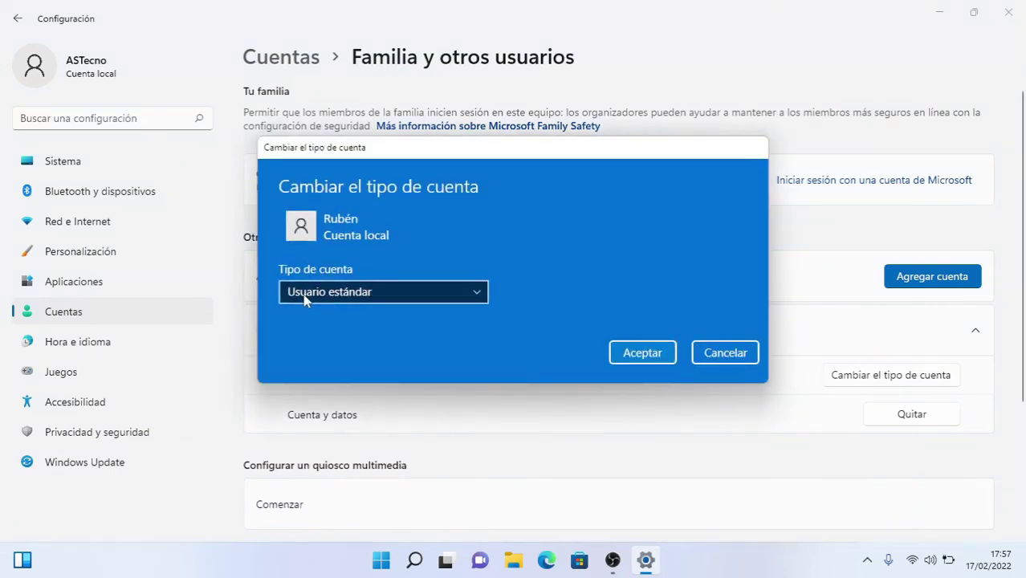
pyautogui.click(475, 293)
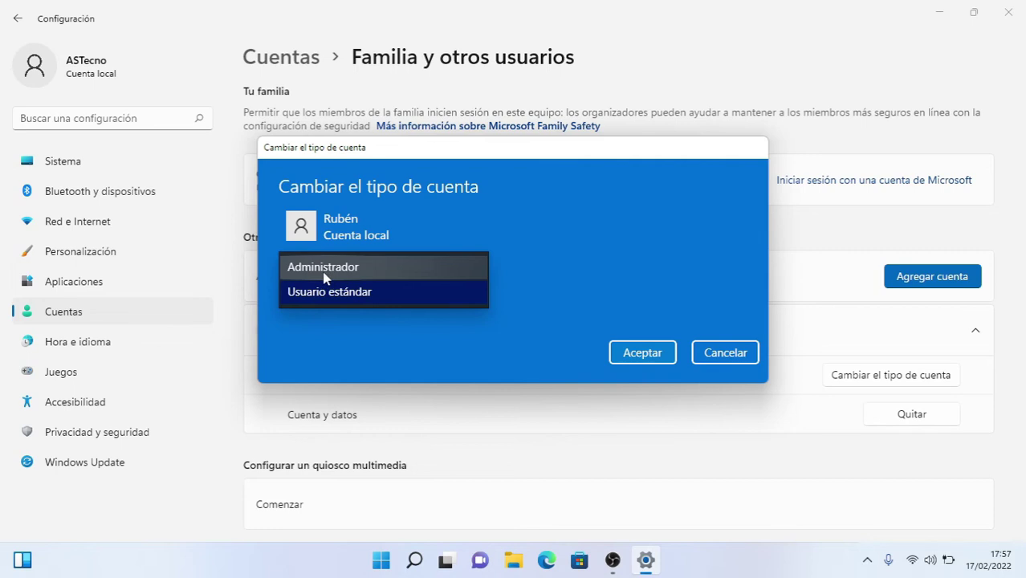
pyautogui.click(326, 274)
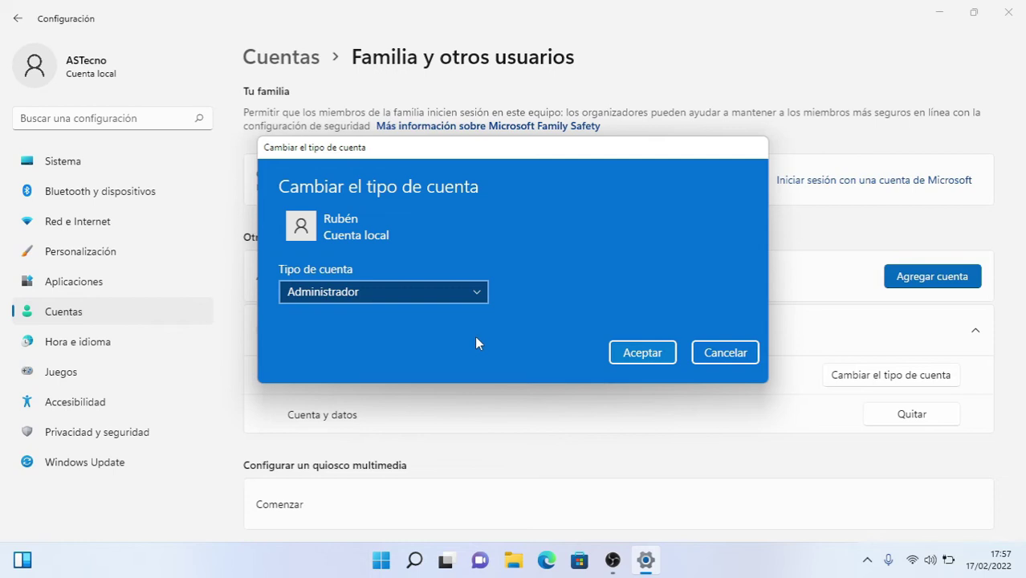
pyautogui.click(644, 352)
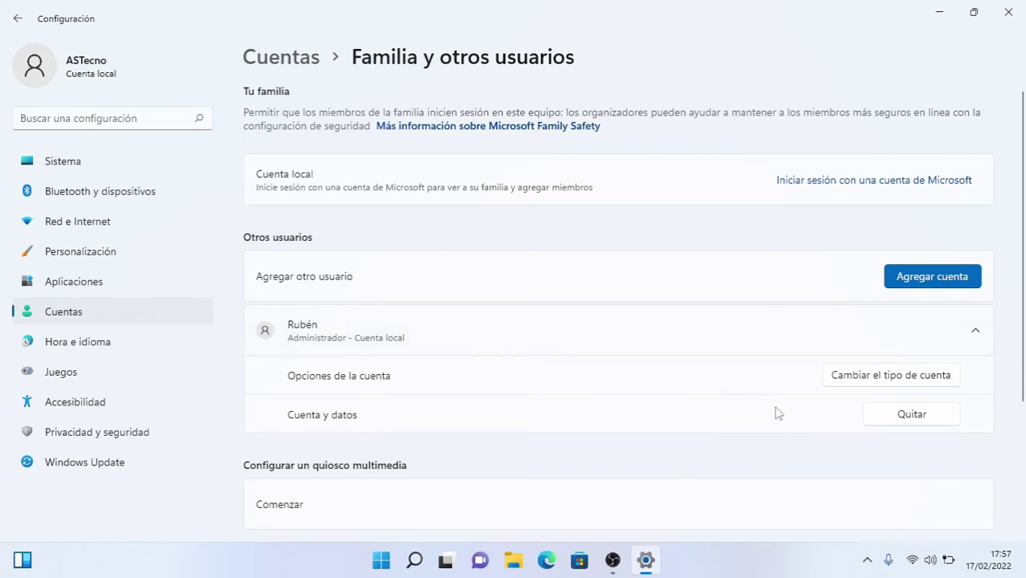
# - Close Settings and sign out of the ASTecno account to reach the sign-in screen
pyautogui.click(1005, 12)
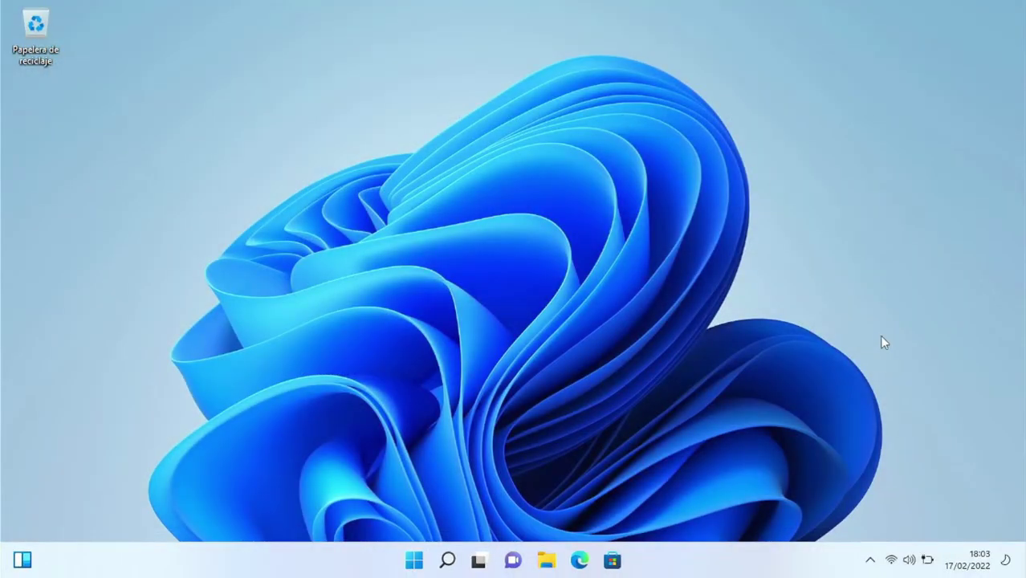
pyautogui.click(418, 562)
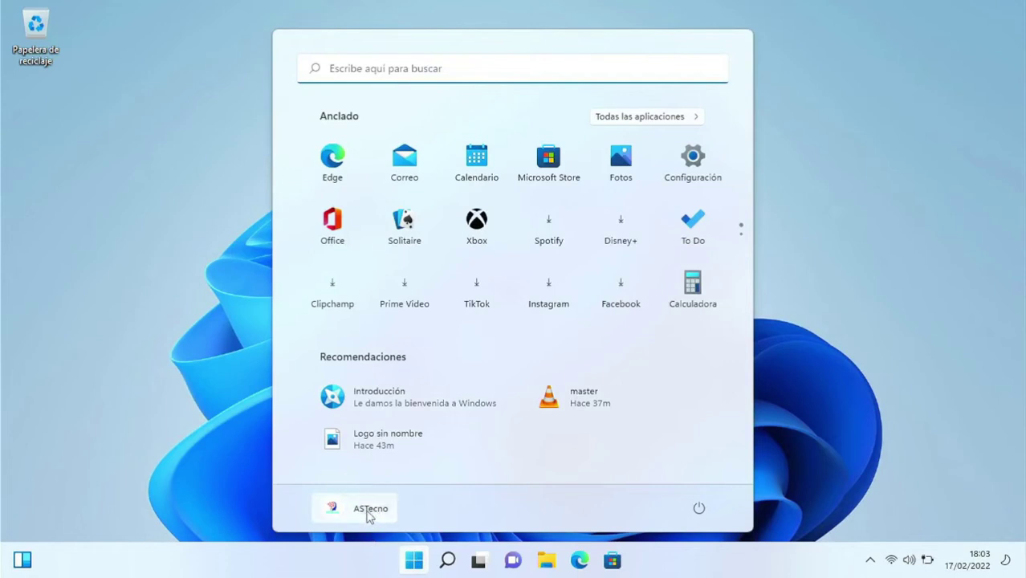
pyautogui.click(368, 511)
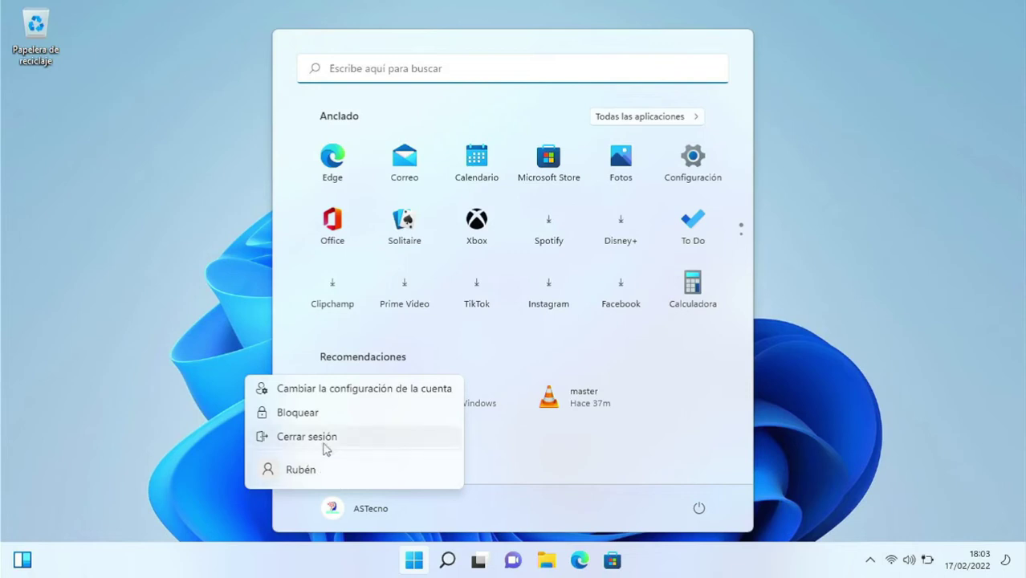
pyautogui.click(326, 439)
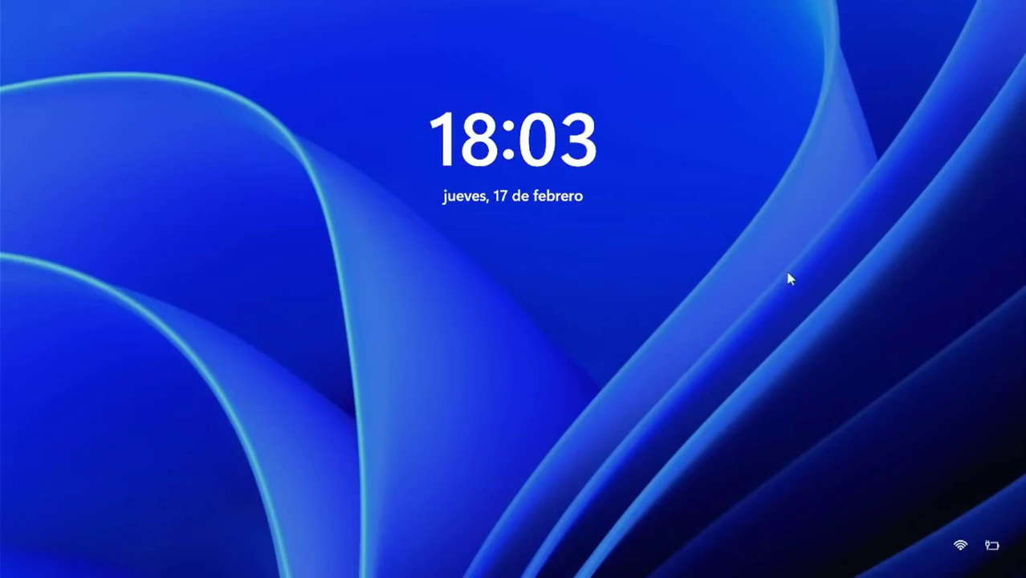
pyautogui.click(615, 317)
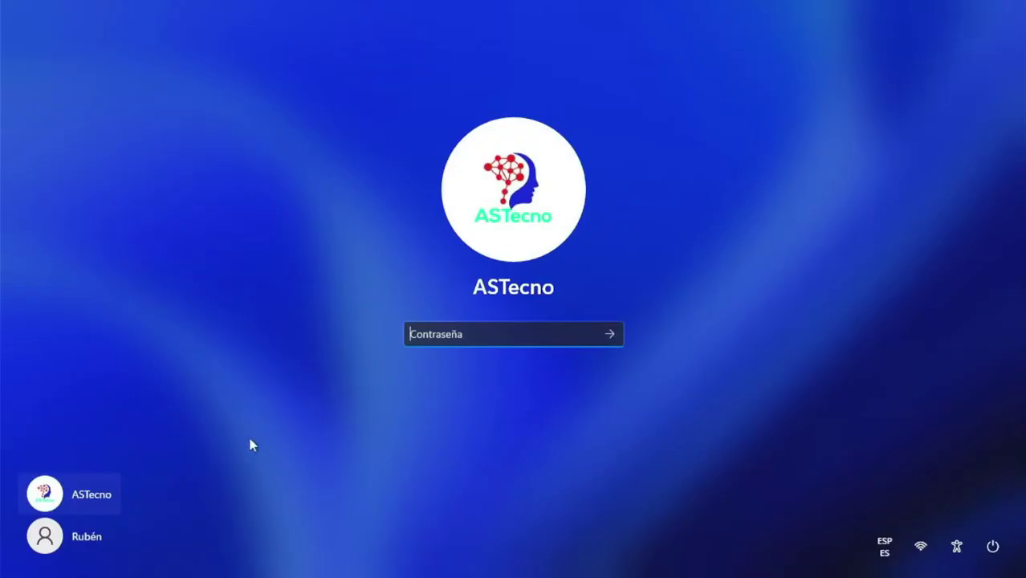
# - Sign in to the new local account by entering its password
pyautogui.click(64, 540)
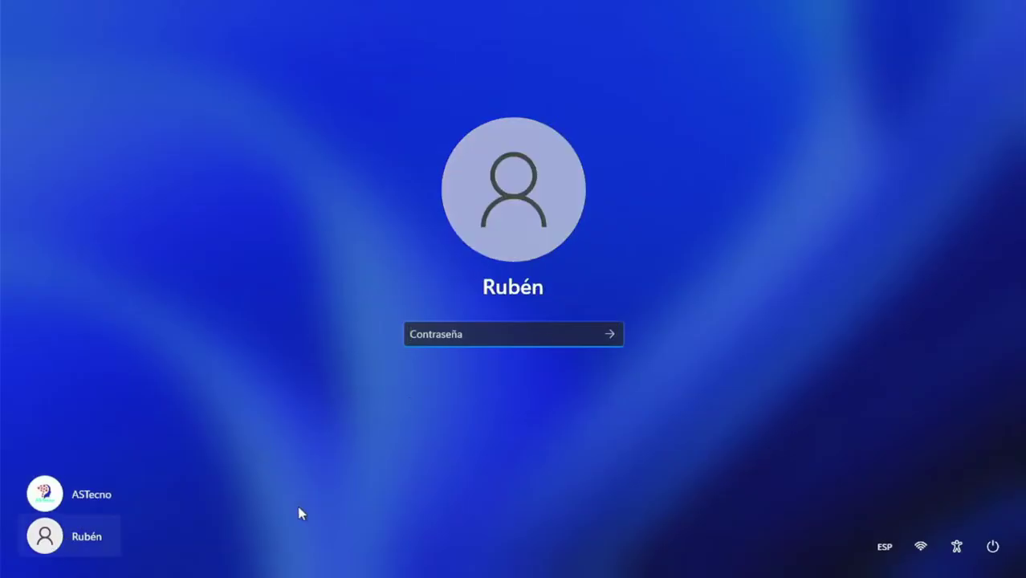
pyautogui.write('••••')
pyautogui.press('Return')
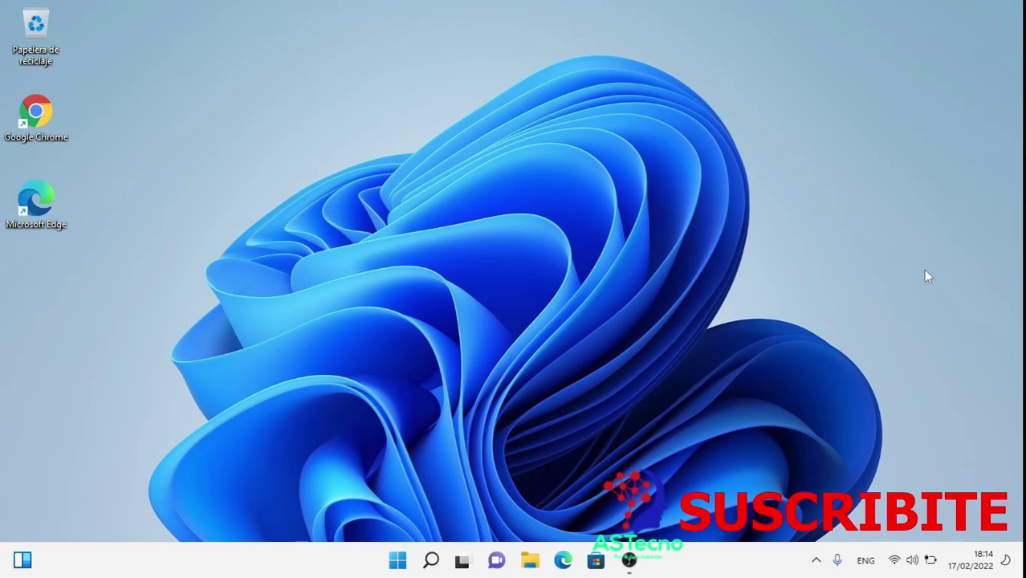
pyautogui.click(399, 562)
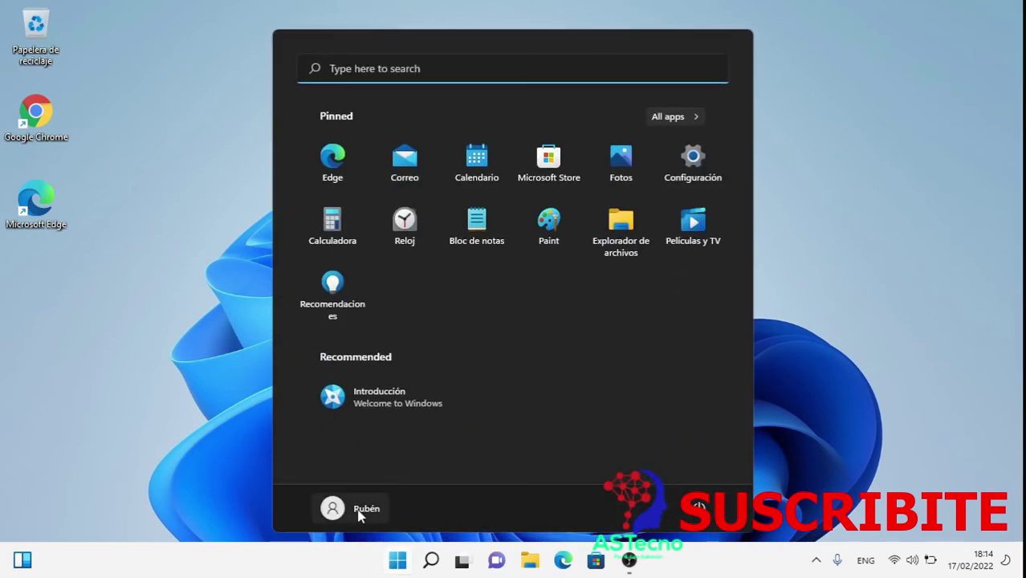
pyautogui.click(380, 508)
pyautogui.click(341, 405)
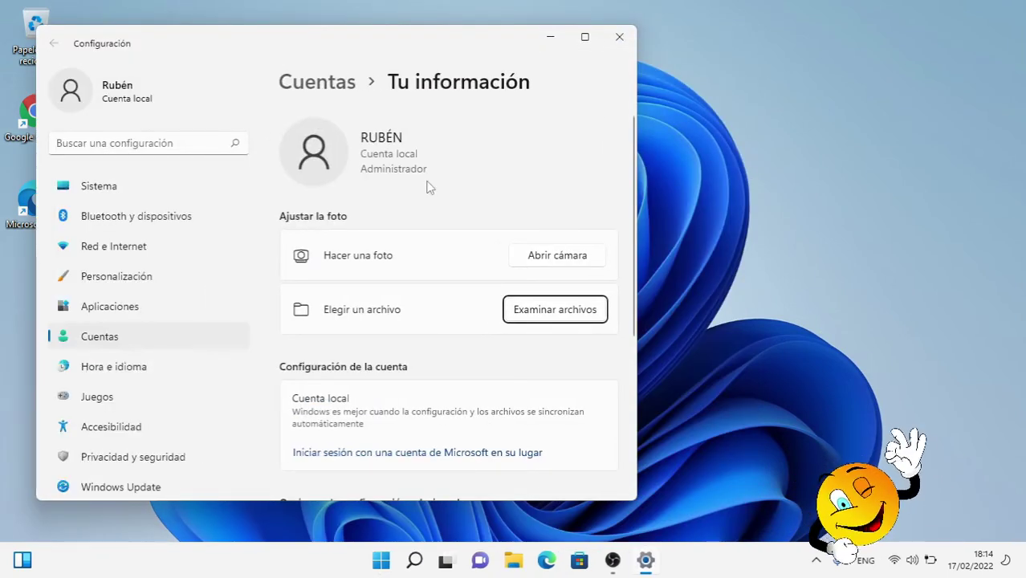
pyautogui.click(619, 38)
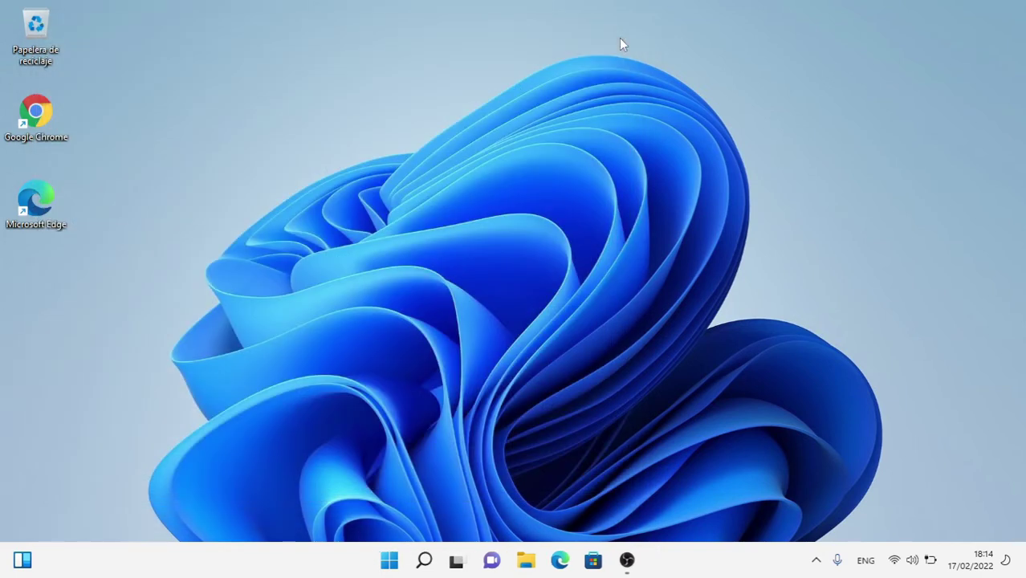
# - Open File Explorer and browse to Este equipo > Disco local (C:) > Usuarios
pyautogui.click(531, 562)
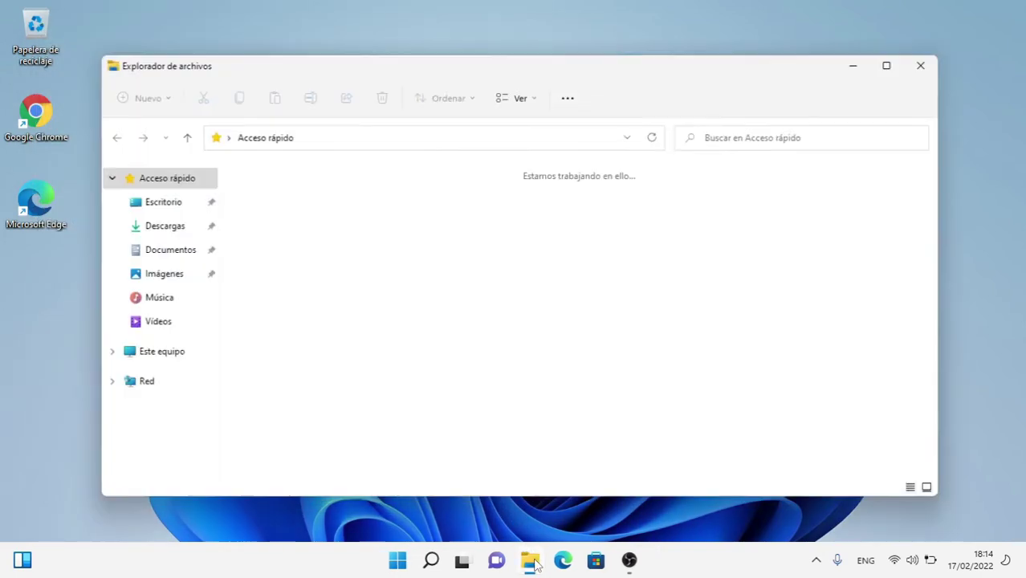
pyautogui.click(170, 359)
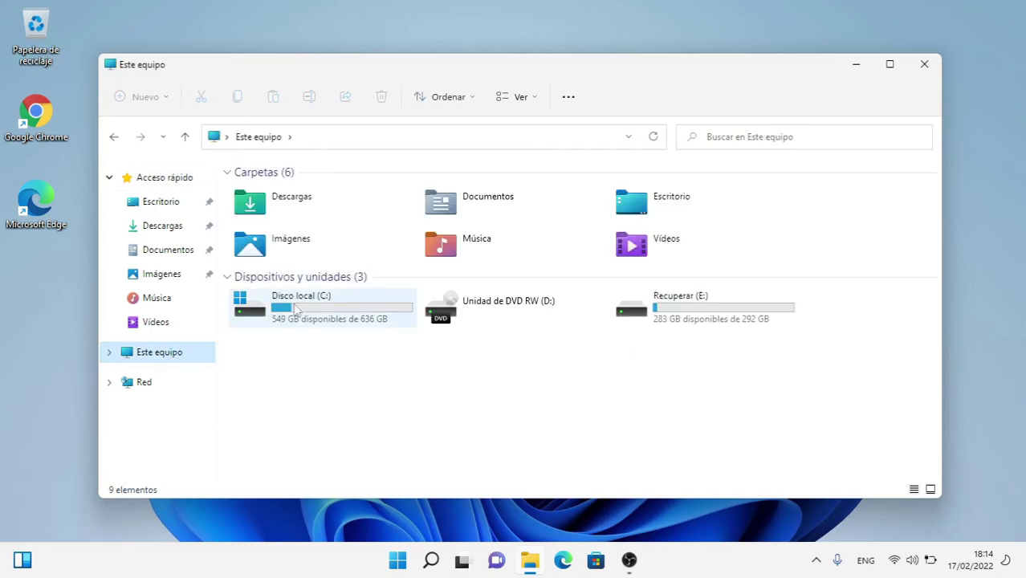
pyautogui.click(297, 309)
pyautogui.doubleClick(296, 309)
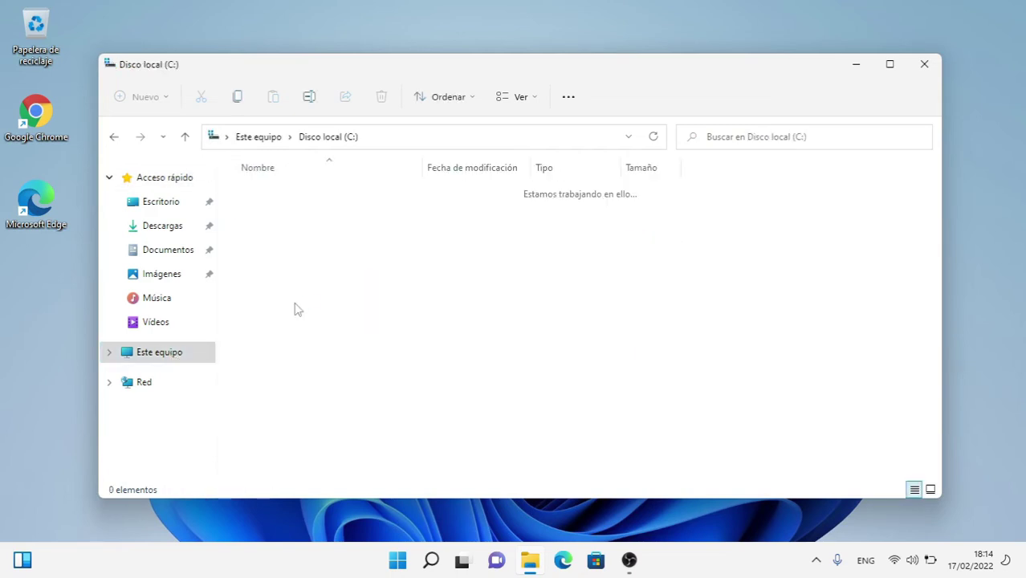
pyautogui.scroll(-1, 282, 440)
pyautogui.doubleClick(261, 401)
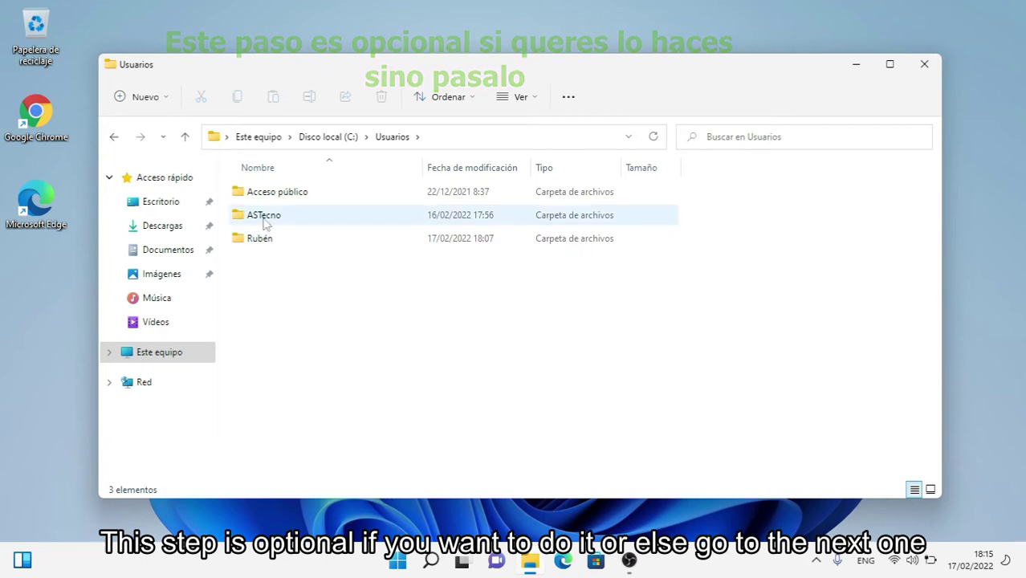
# - Open the ASTecno profile folder, granting access with Continuar
pyautogui.click(267, 214)
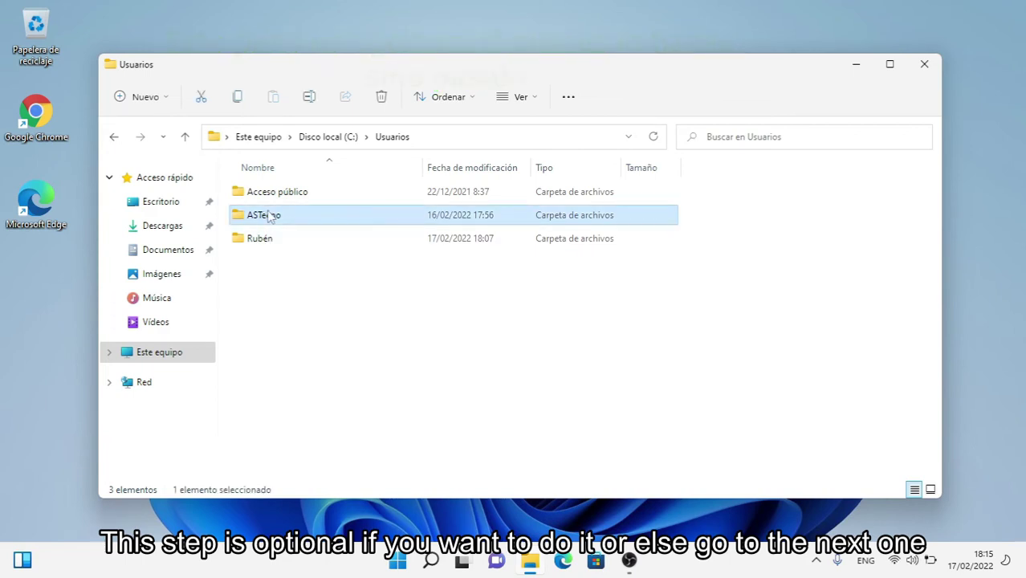
pyautogui.doubleClick(267, 214)
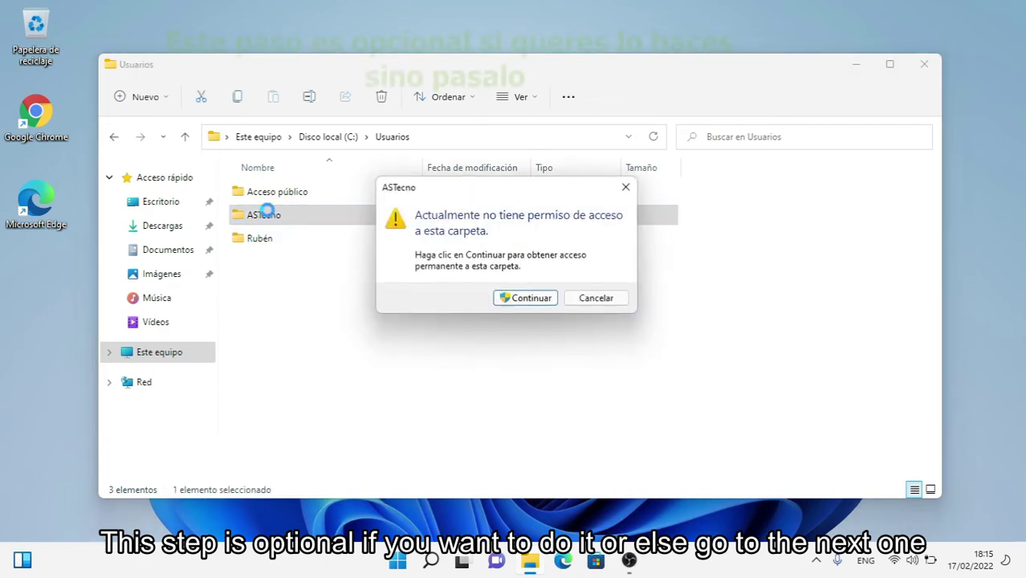
pyautogui.click(529, 300)
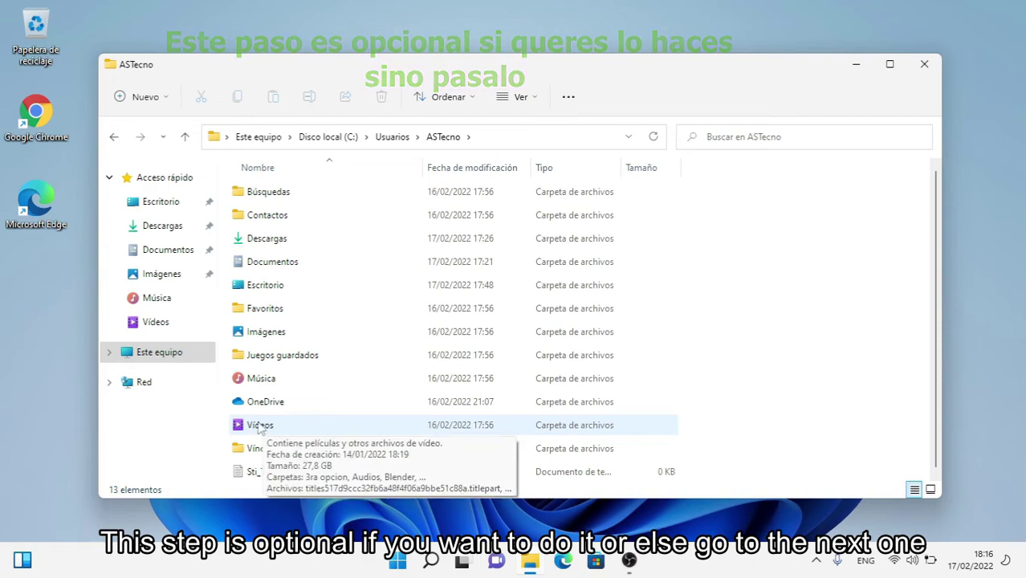
# - Move all 33 folders from ASTecno's Vídeos into the new account's Vídeos library
pyautogui.click(256, 431)
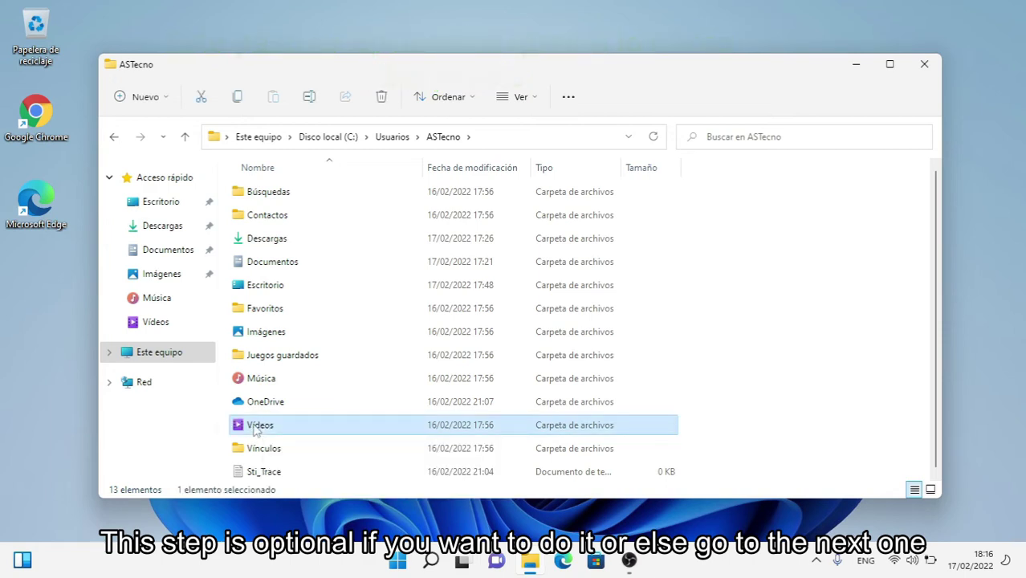
pyautogui.doubleClick(256, 431)
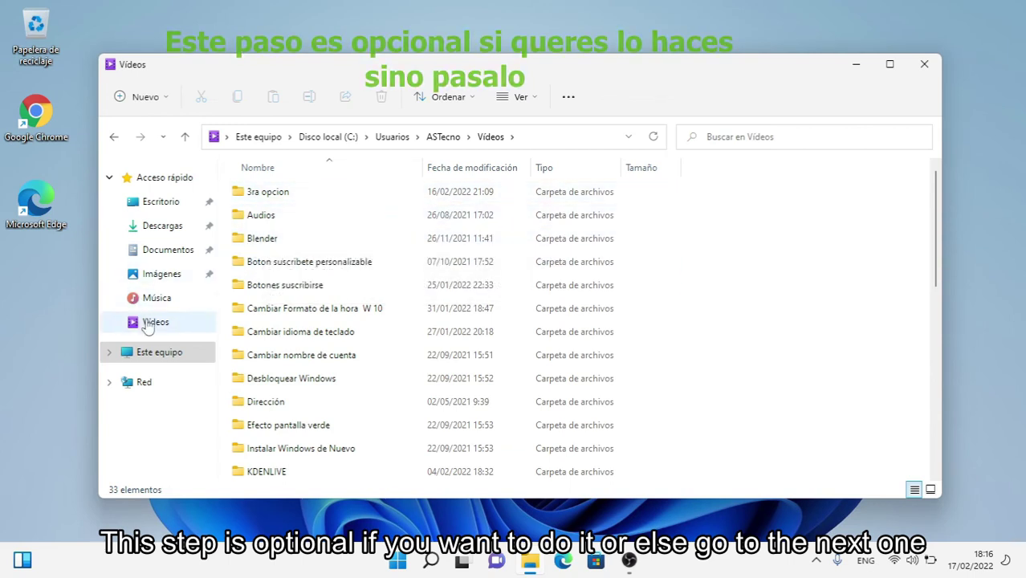
pyautogui.click(569, 97)
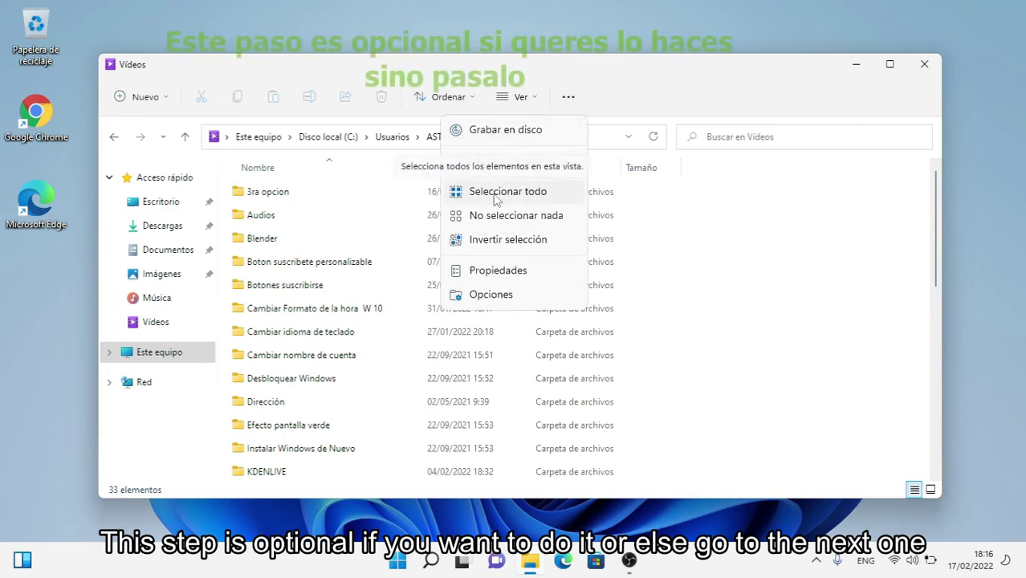
pyautogui.click(495, 199)
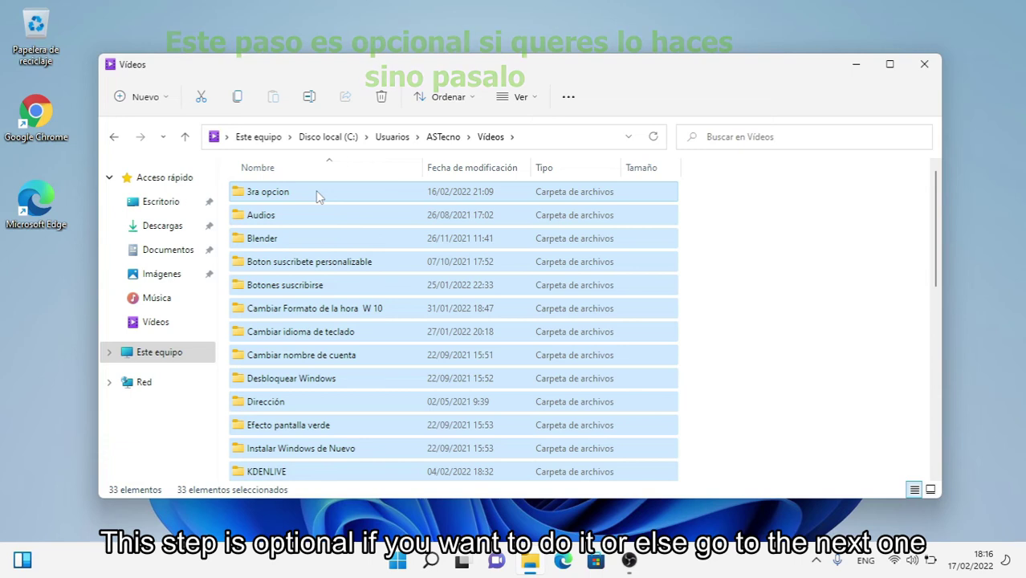
pyautogui.moveTo(317, 197); pyautogui.dragTo(158, 325)
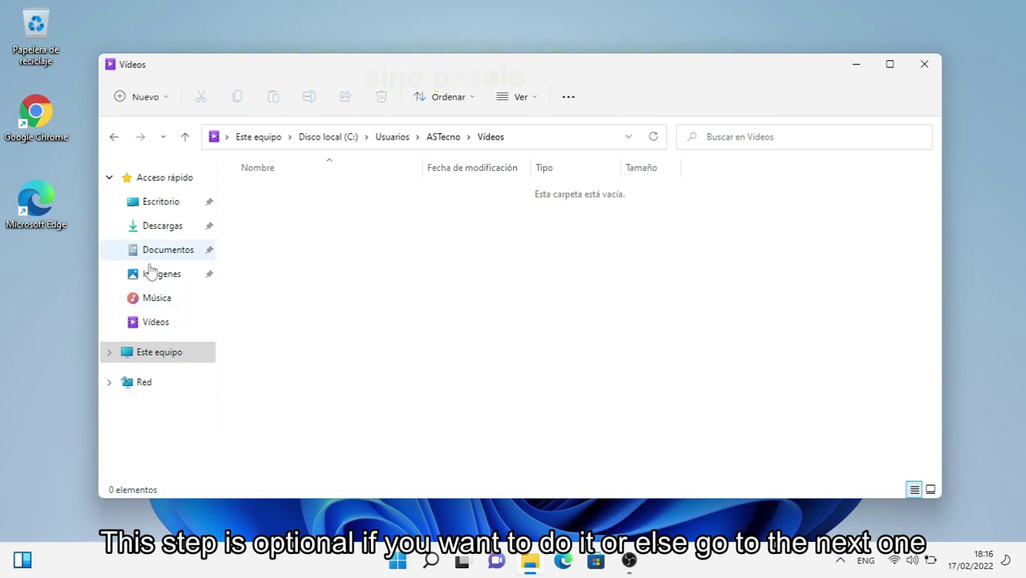
pyautogui.click(148, 322)
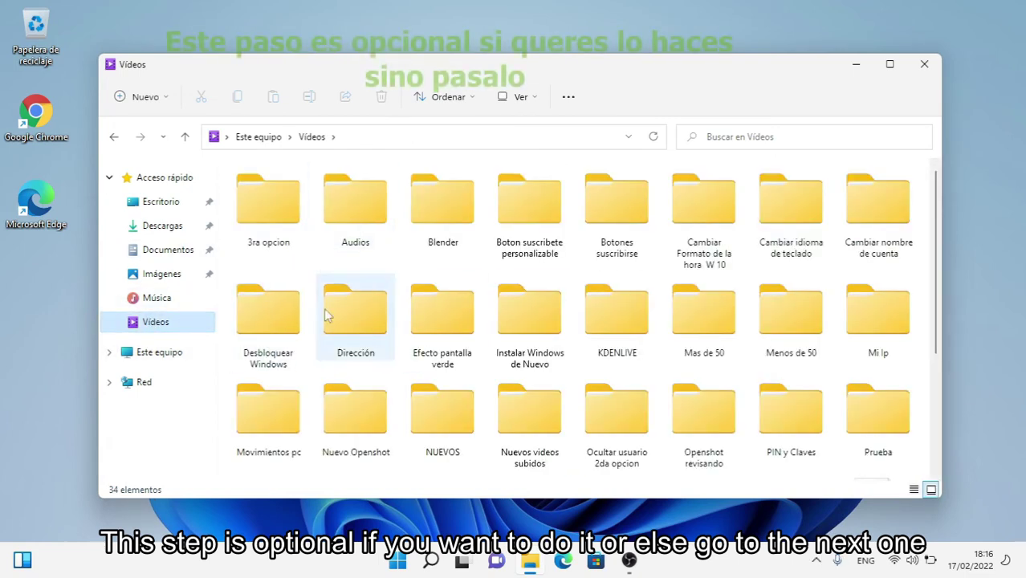
# - Move all 29 folders from ASTecno's Imágenes into the current user's Imágenes, then close Explorer
pyautogui.click(117, 141)
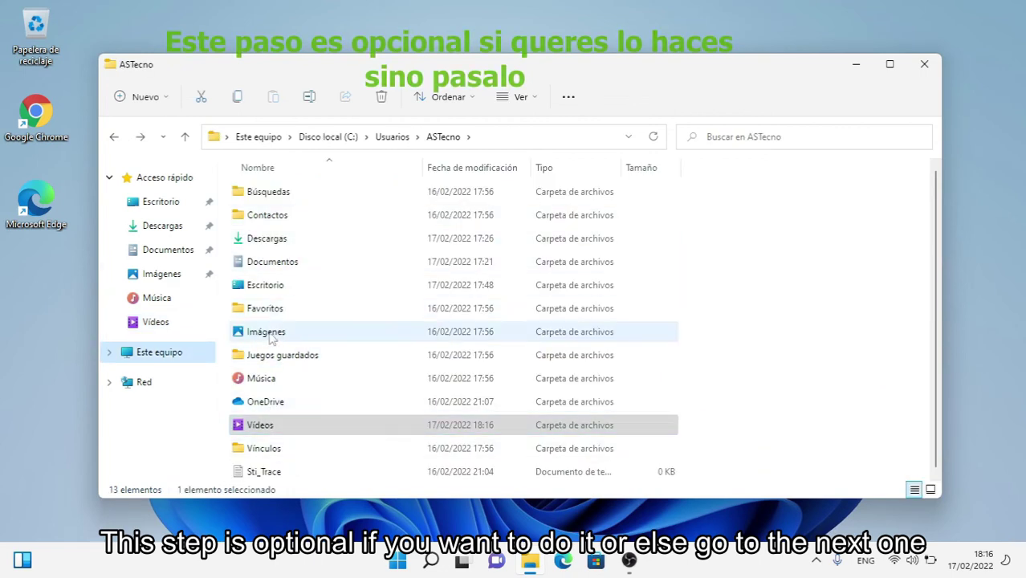
pyautogui.doubleClick(269, 334)
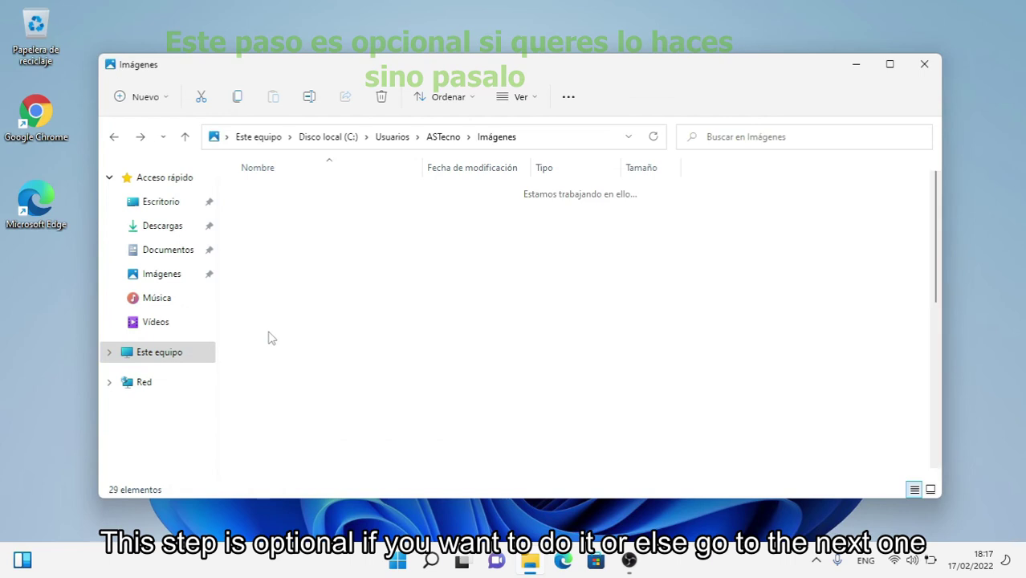
pyautogui.click(568, 97)
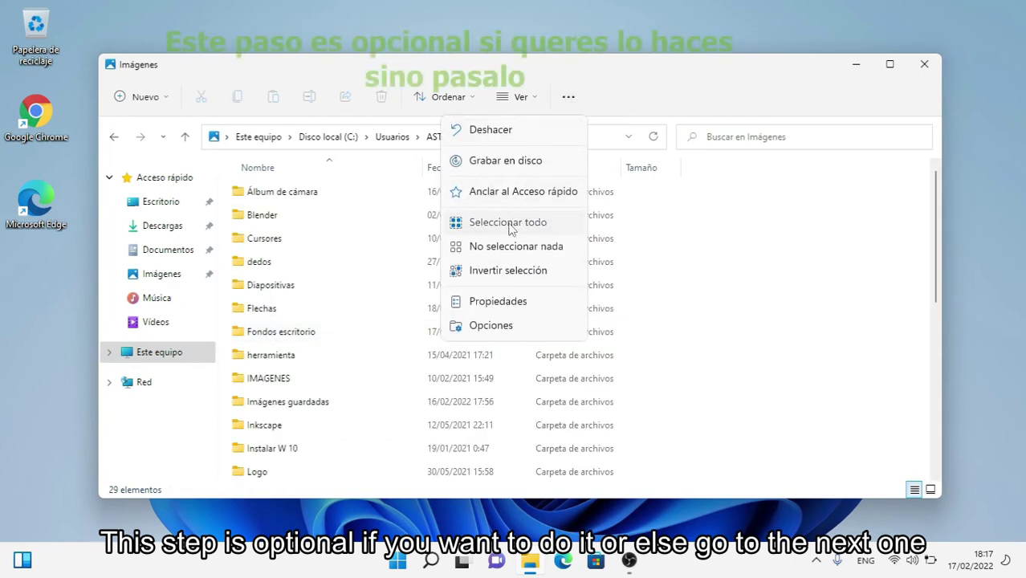
pyautogui.click(509, 225)
pyautogui.moveTo(290, 201); pyautogui.dragTo(162, 281)
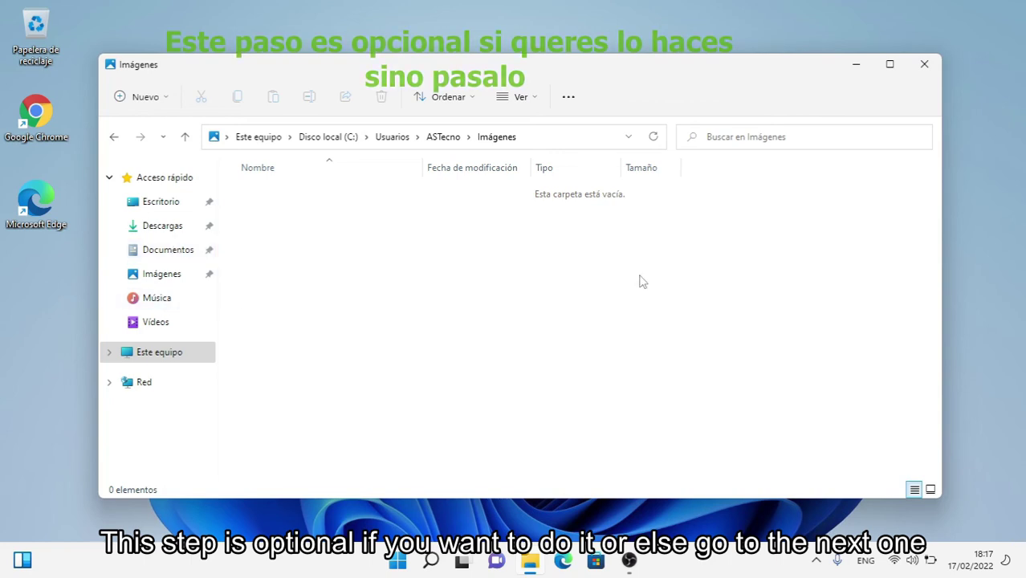
pyautogui.click(925, 65)
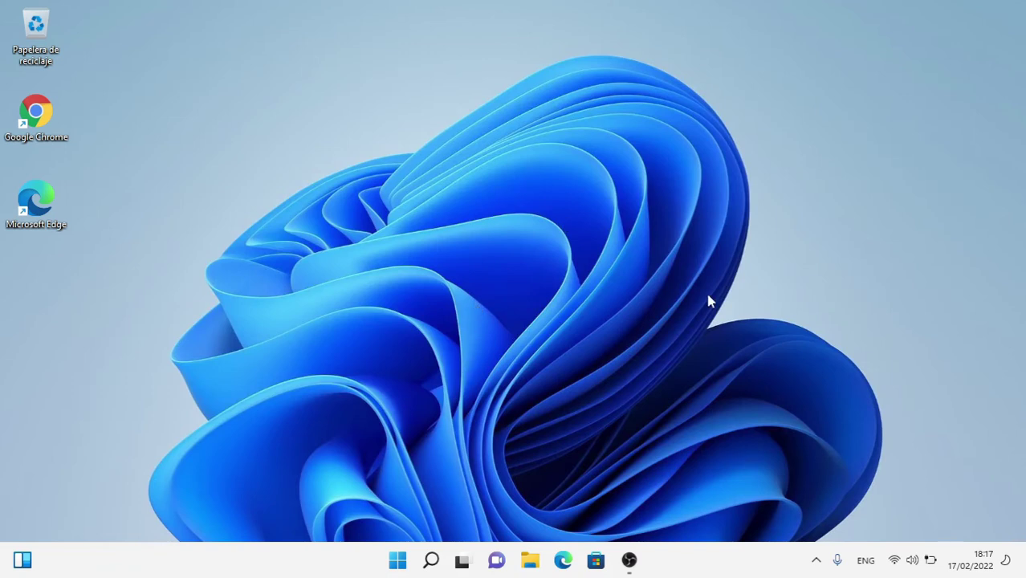
# - From Task Manager's Usuarios tab, open Administrar cuentas de usuario for the signed-in administrator
pyautogui.rightClick(398, 563)
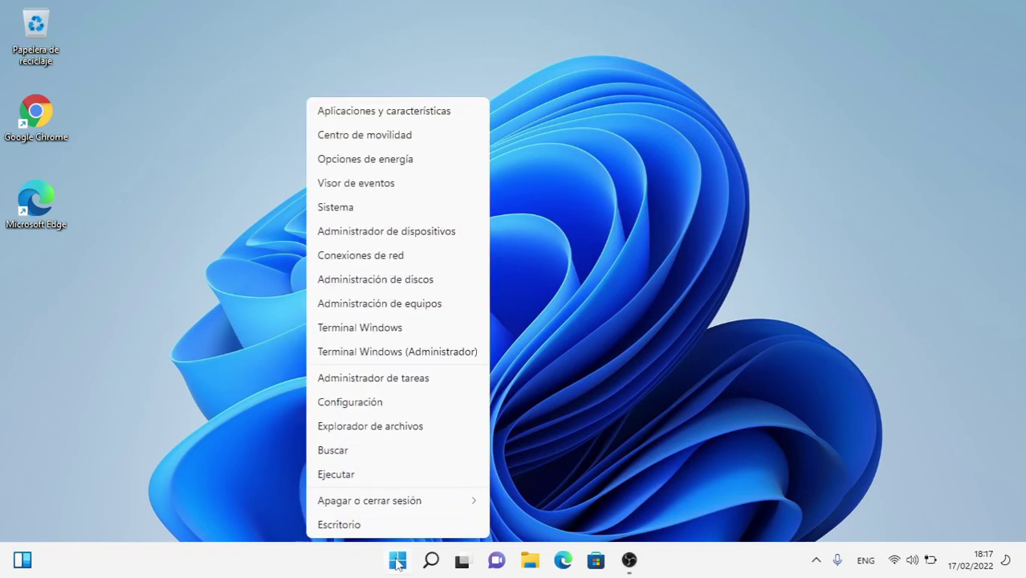
pyautogui.click(358, 383)
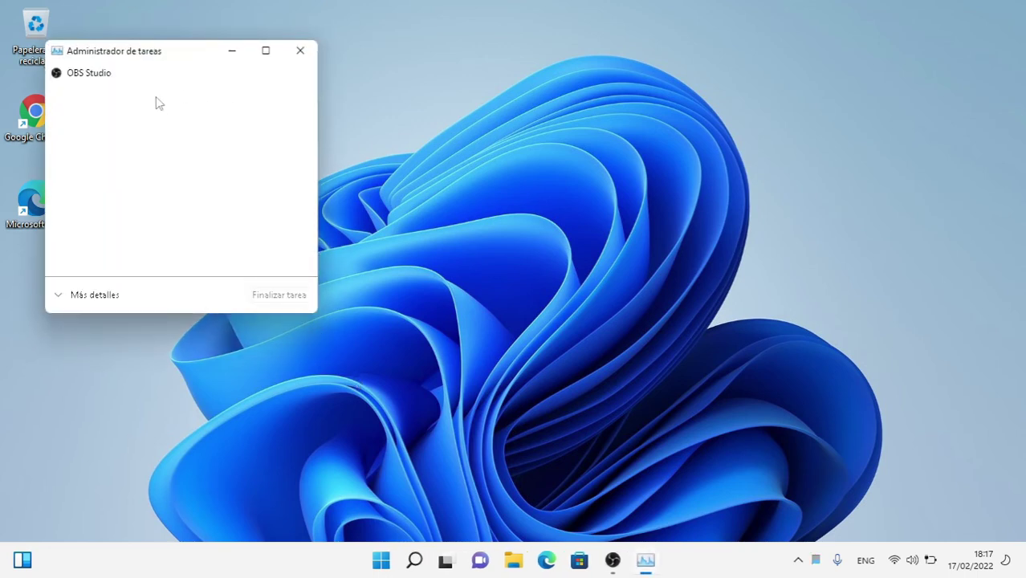
pyautogui.click(94, 294)
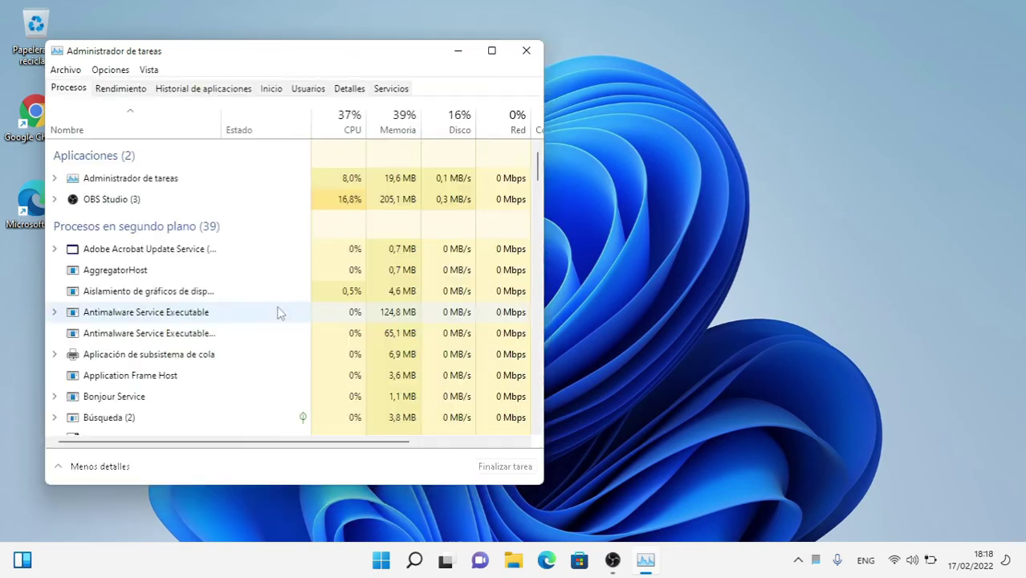
pyautogui.click(309, 90)
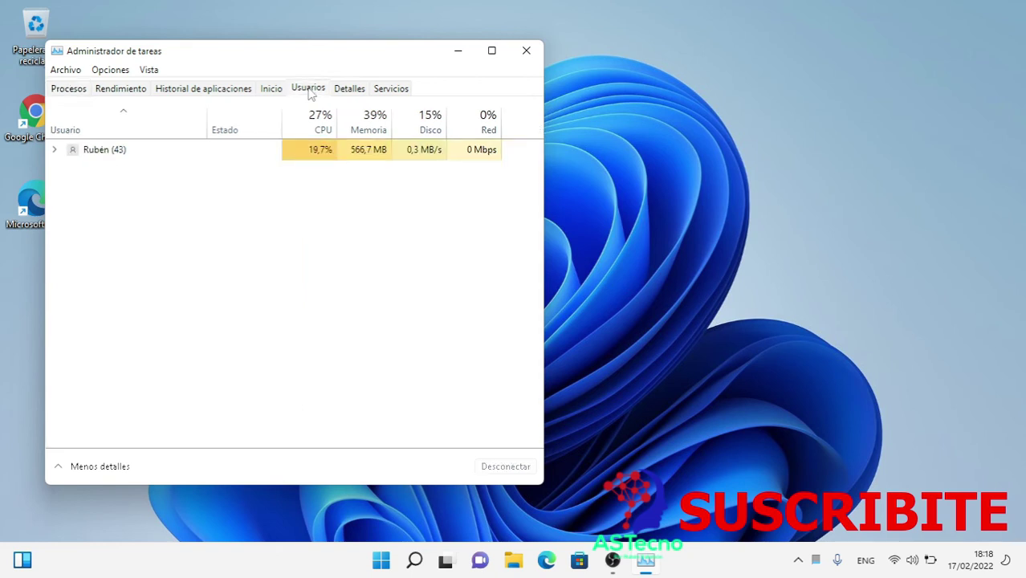
pyautogui.rightClick(101, 155)
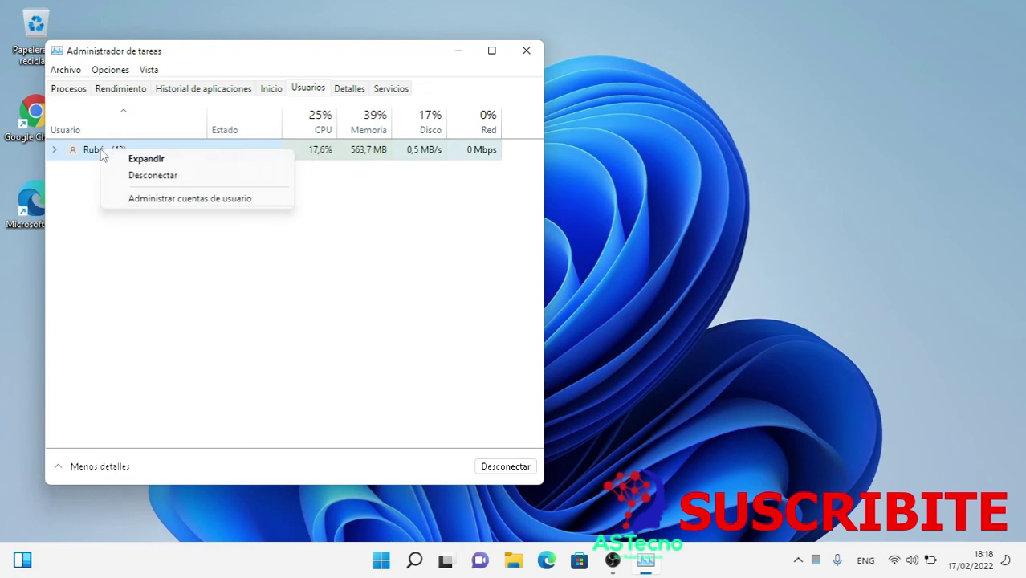
pyautogui.click(170, 201)
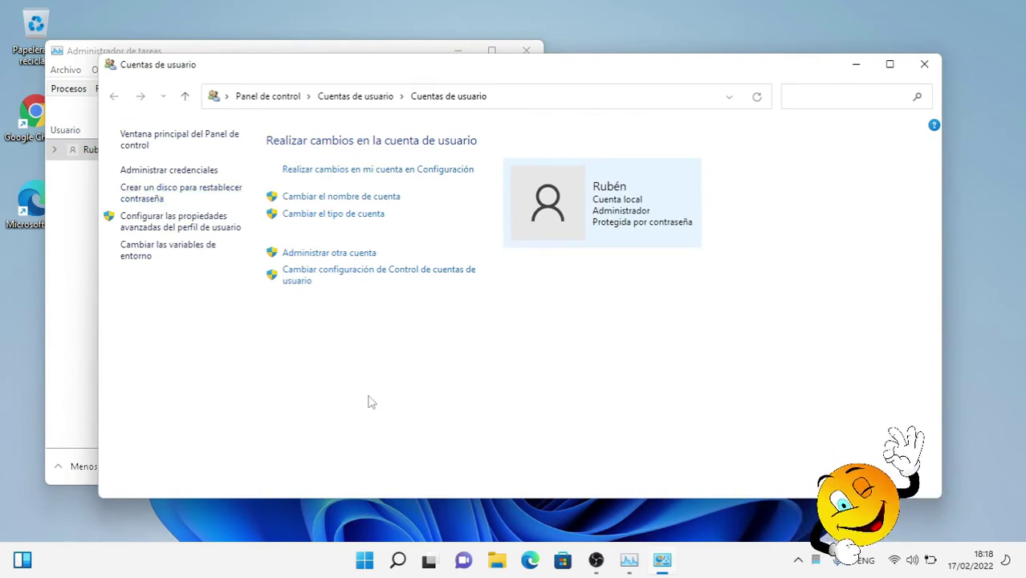
# - Under Administrar otra cuenta, pick the ASTecno account and choose Eliminar la cuenta
pyautogui.click(320, 254)
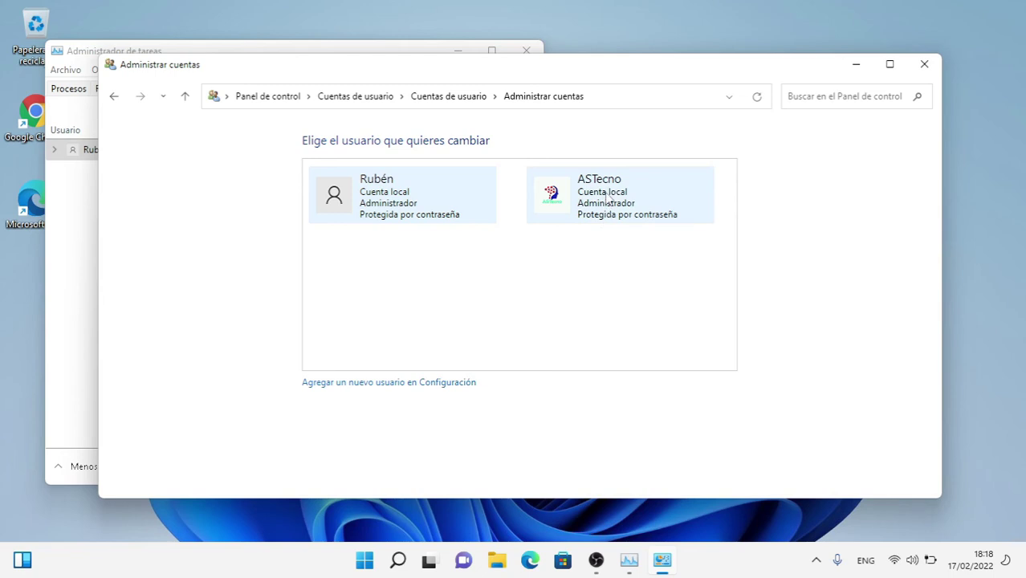
pyautogui.click(608, 196)
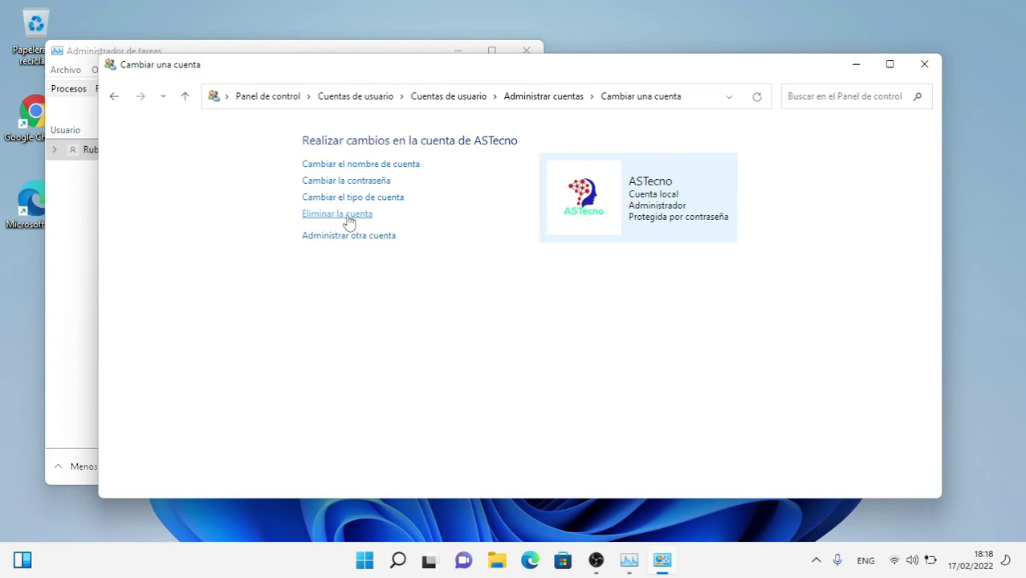
pyautogui.click(326, 222)
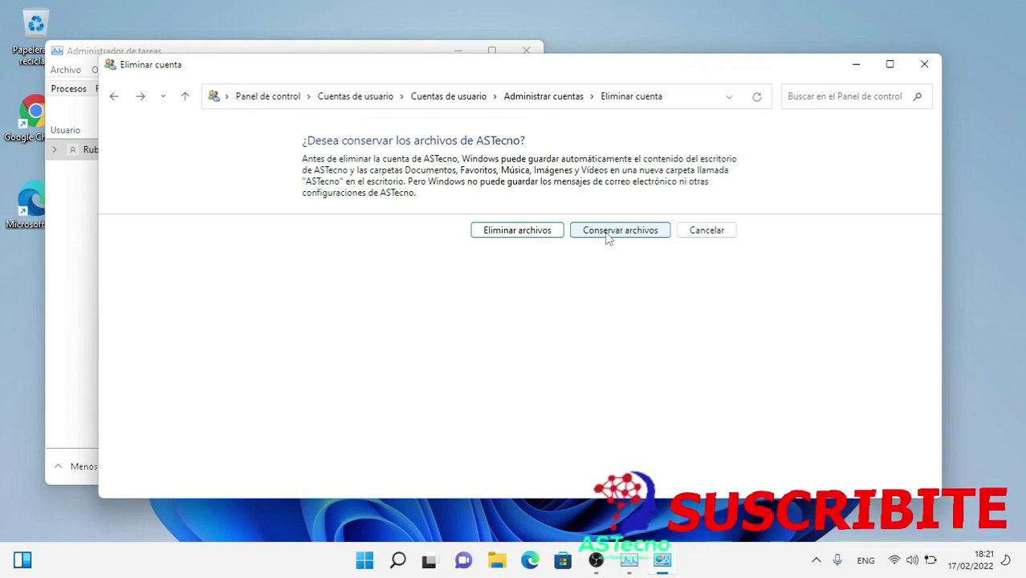
# - Choose Conservar archivos and confirm Eliminar cuenta to remove the ASTecno account
pyautogui.click(607, 231)
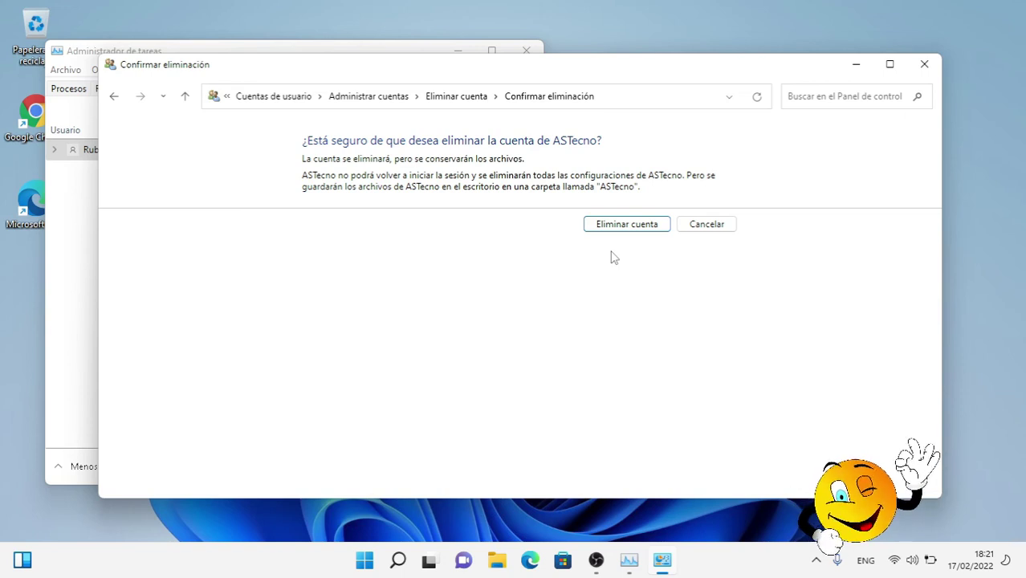
pyautogui.click(618, 227)
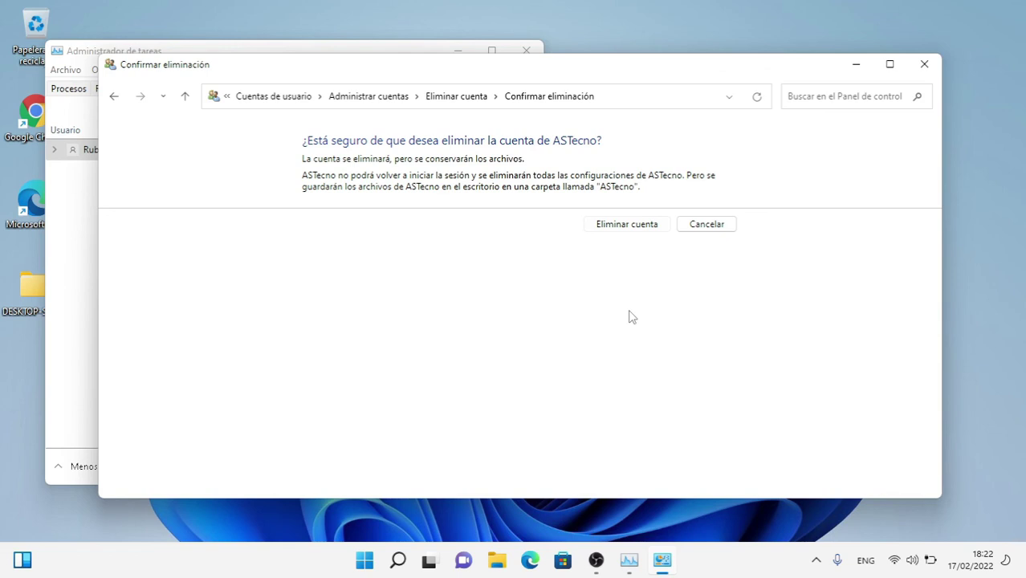
pyautogui.press('Return')
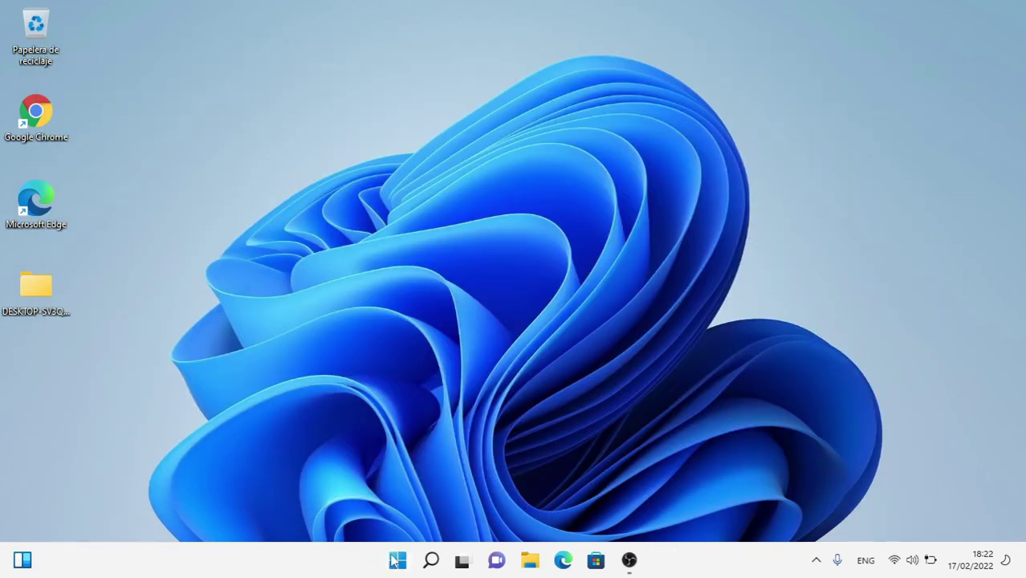
pyautogui.click(397, 559)
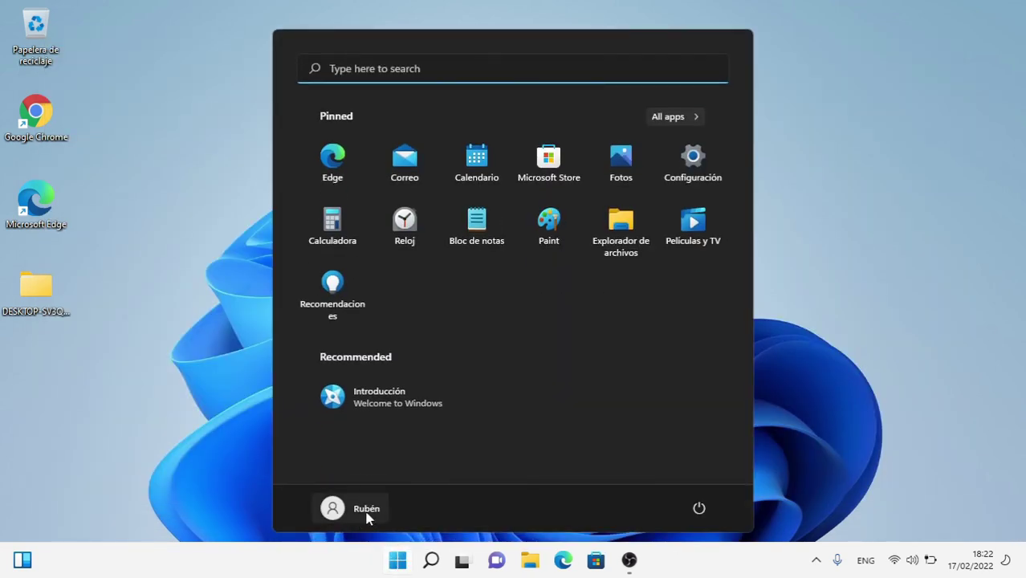
pyautogui.click(98, 382)
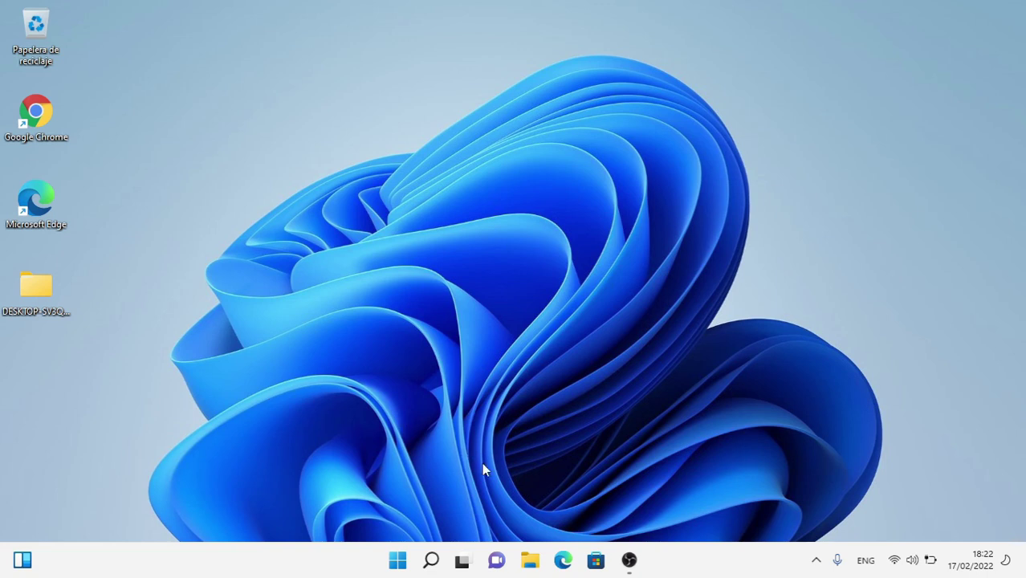
pyautogui.click(530, 562)
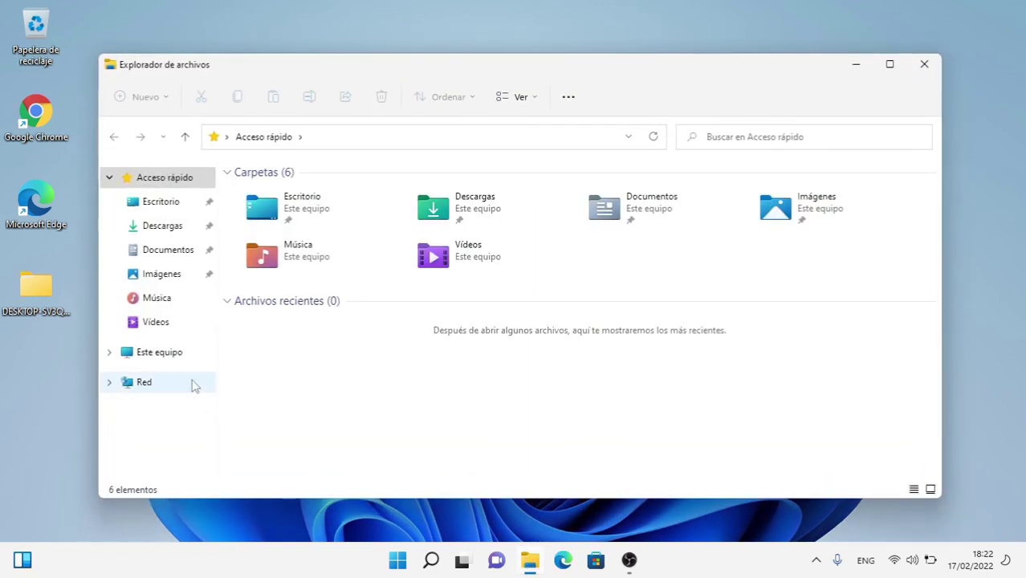
pyautogui.click(158, 354)
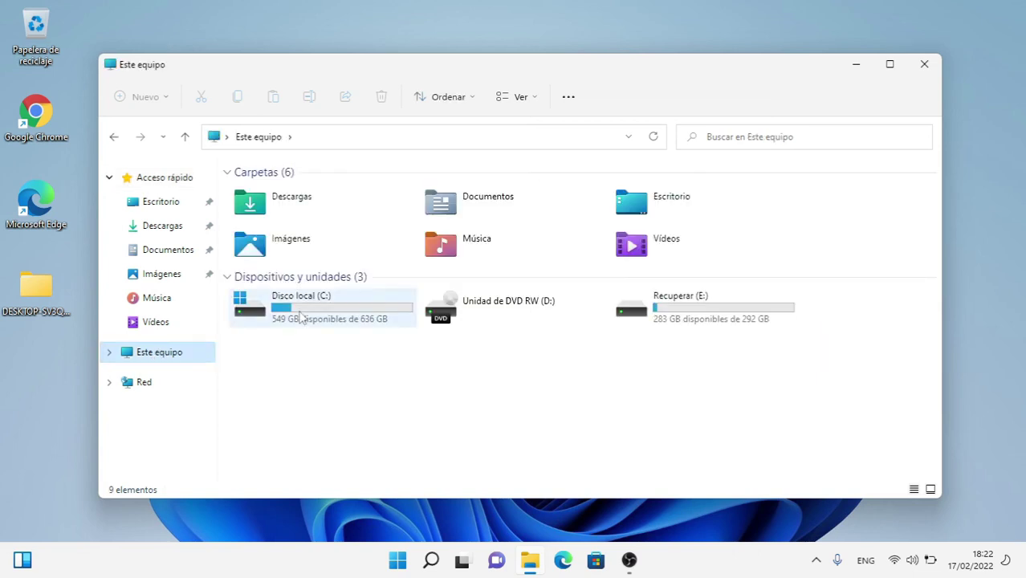
pyautogui.doubleClick(304, 305)
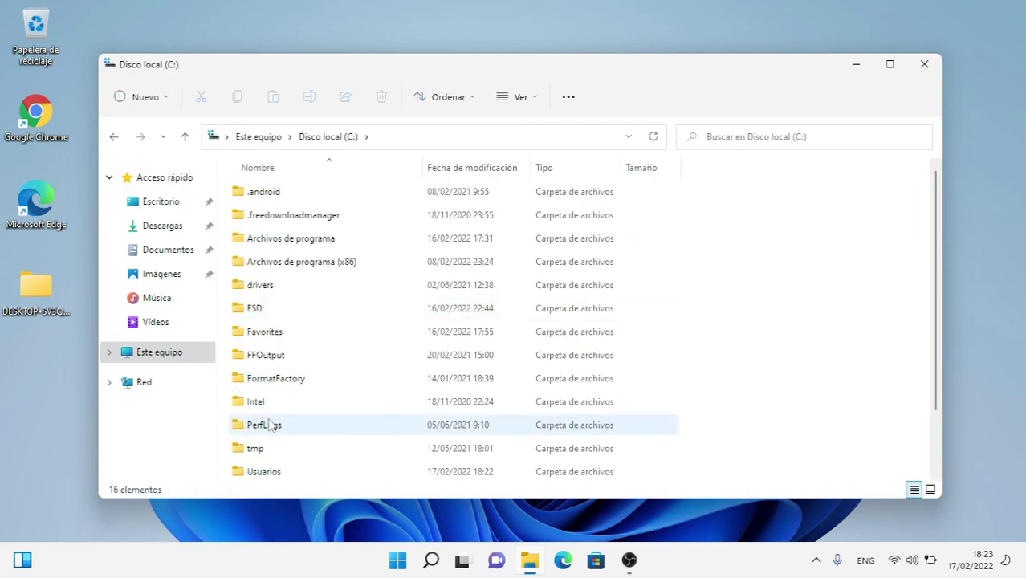
pyautogui.scroll(-1, 269, 426)
pyautogui.doubleClick(270, 402)
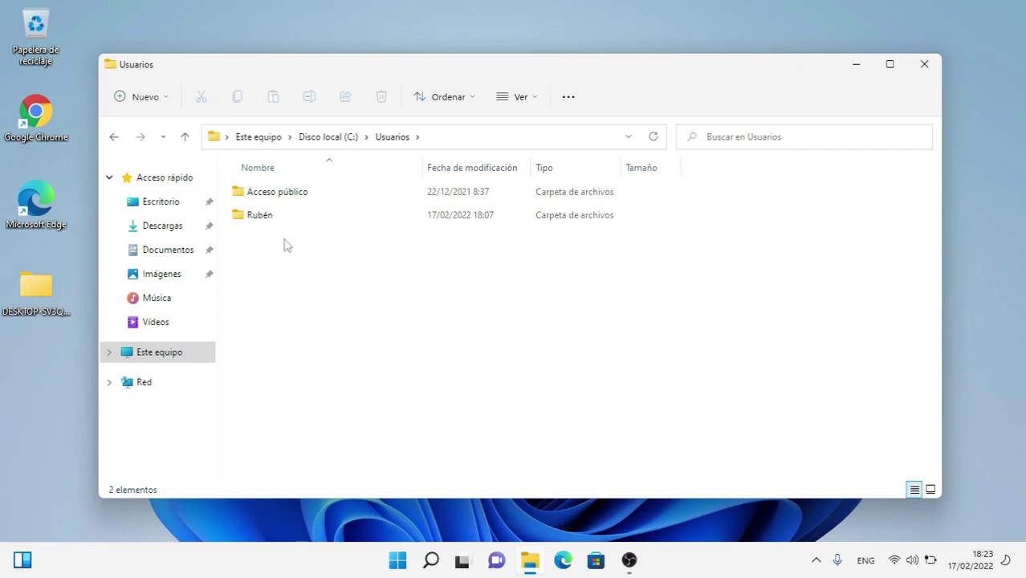
pyautogui.click(924, 64)
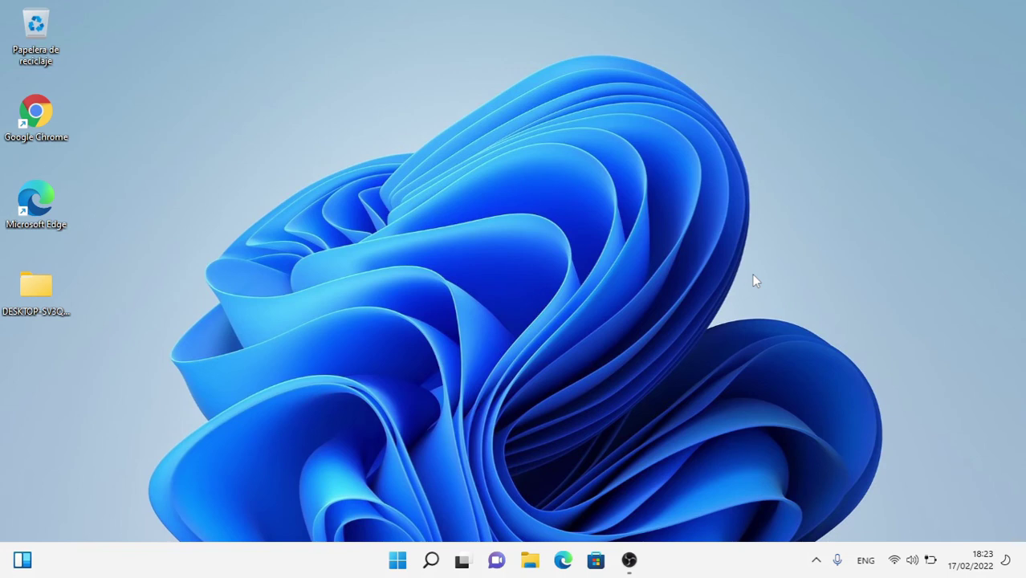